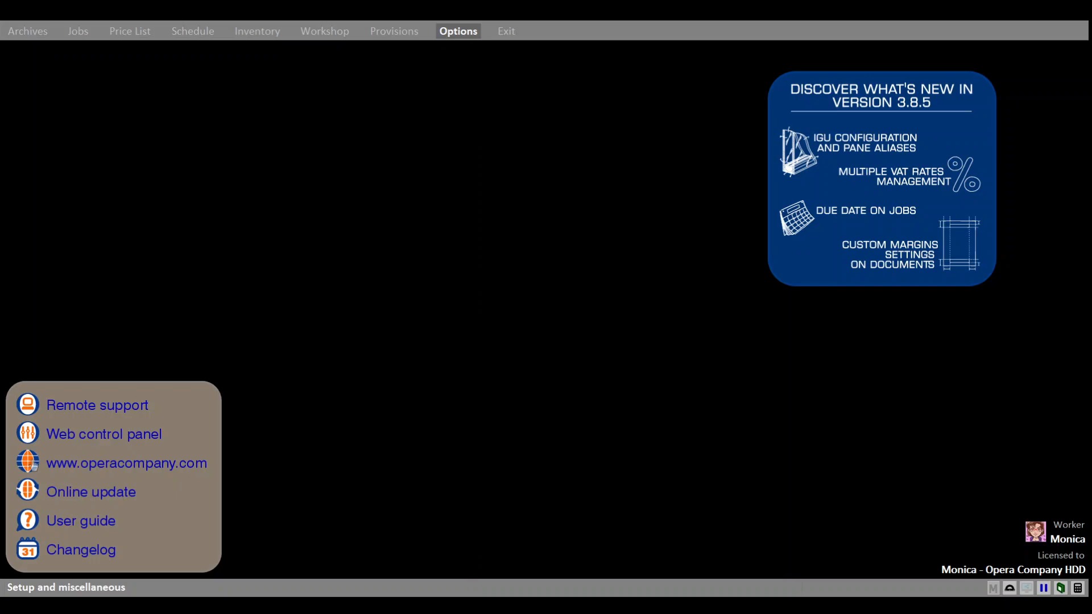
Step: Open the job editor and open the 2022 CHAPTERS job's window design
click(79, 31)
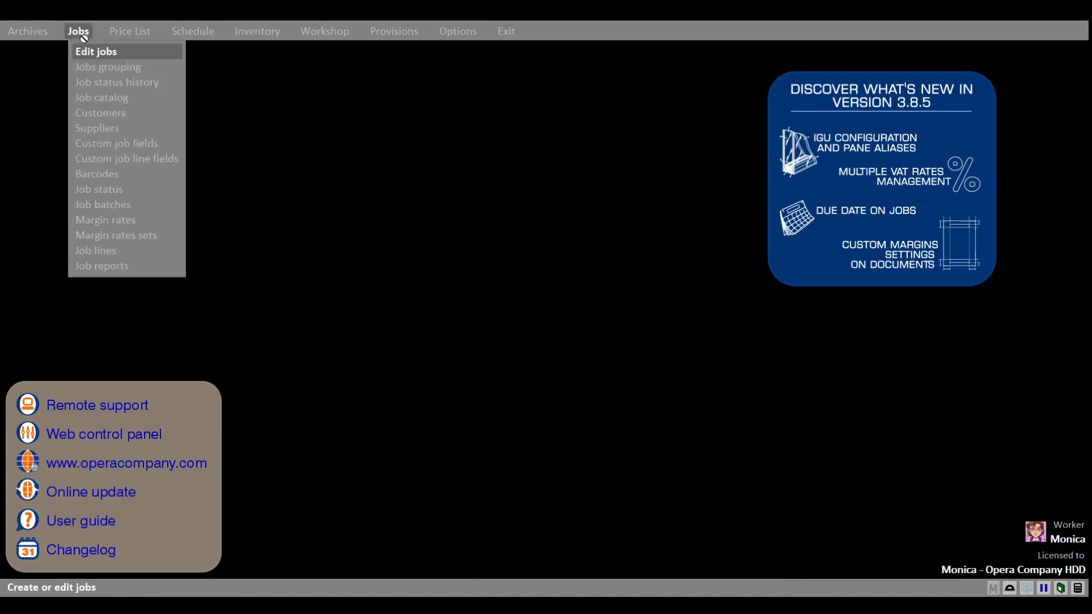
click(92, 52)
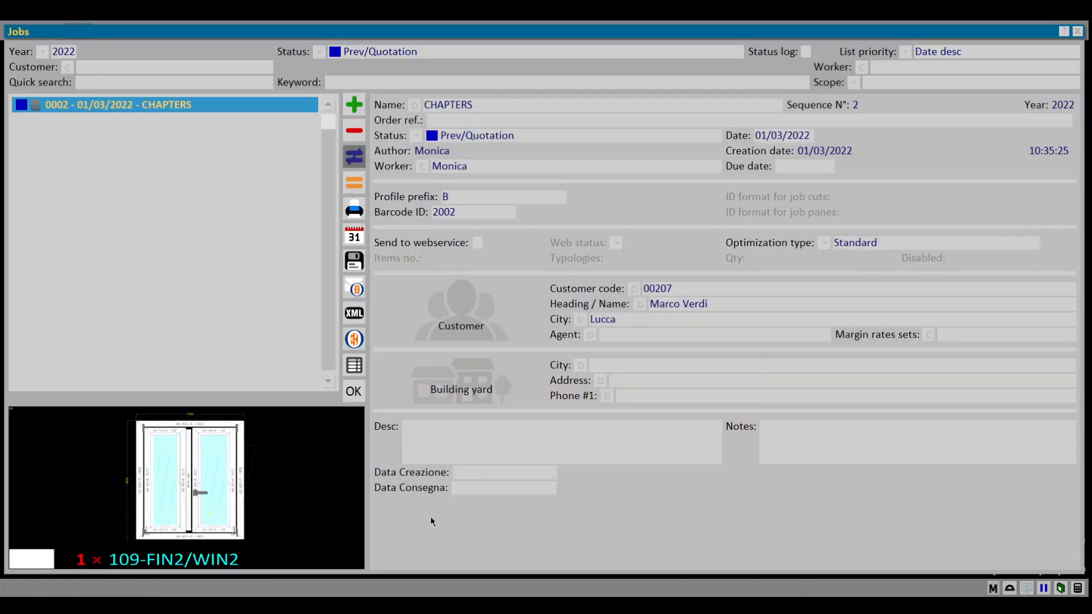
click(400, 545)
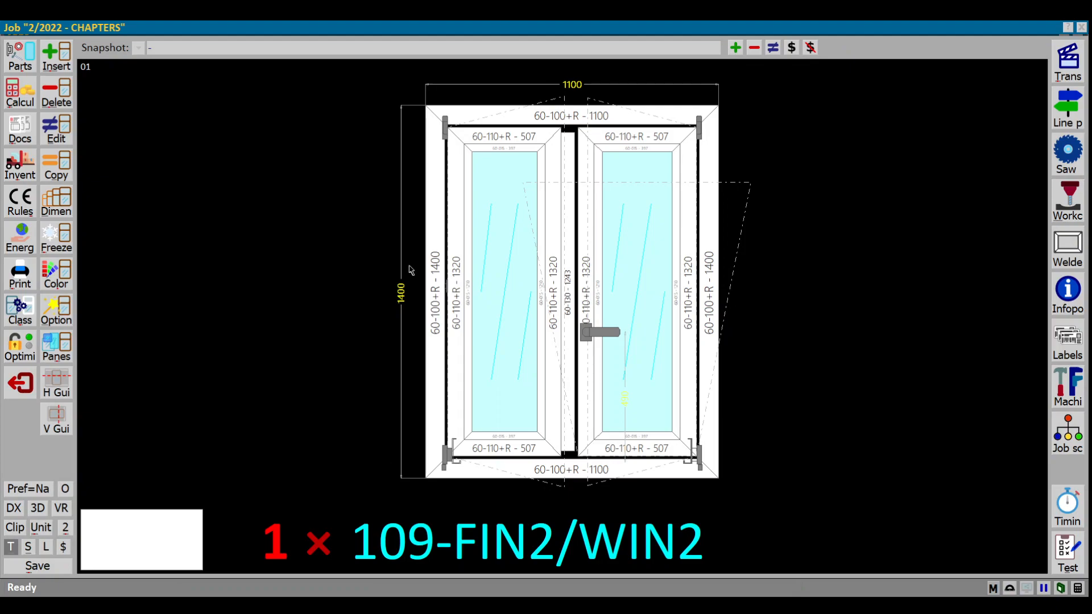
Step: Open the window type's general info and review its hardware option fields
double_click(409, 266)
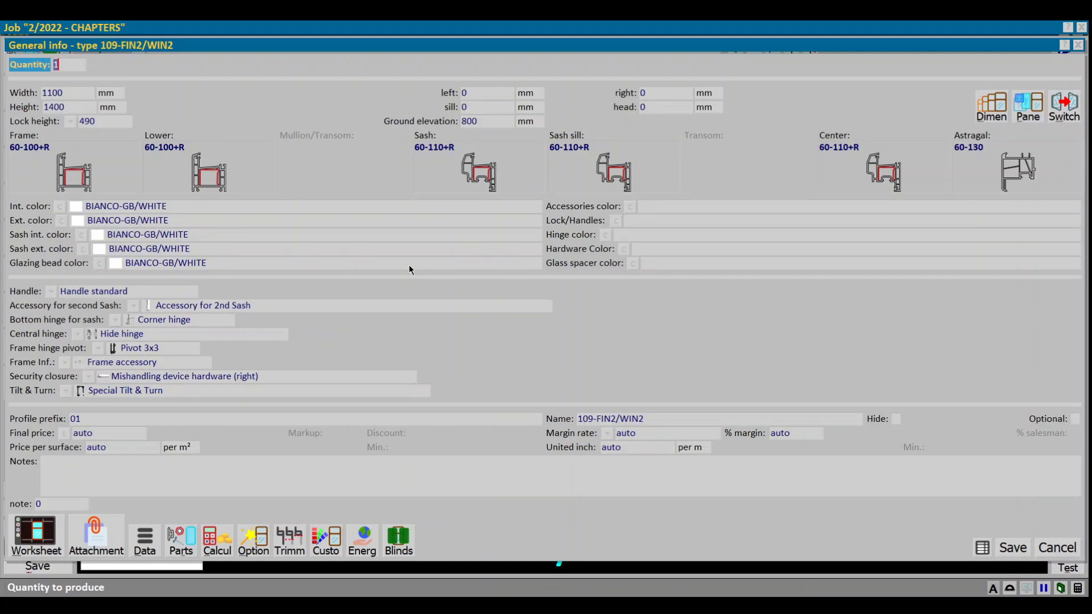
click(136, 292)
click(177, 307)
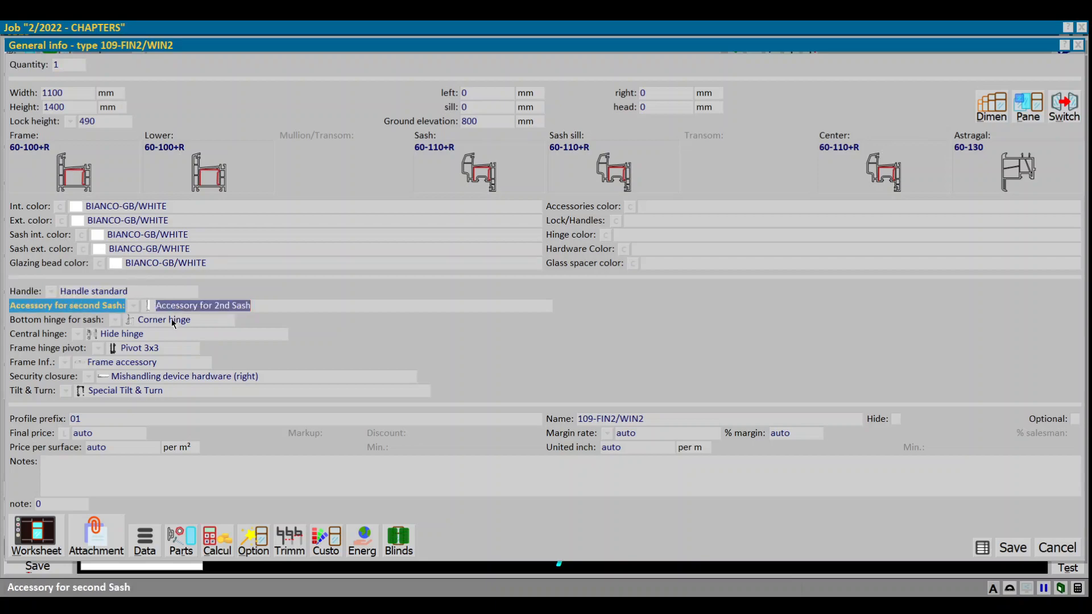
click(173, 321)
click(167, 336)
click(165, 359)
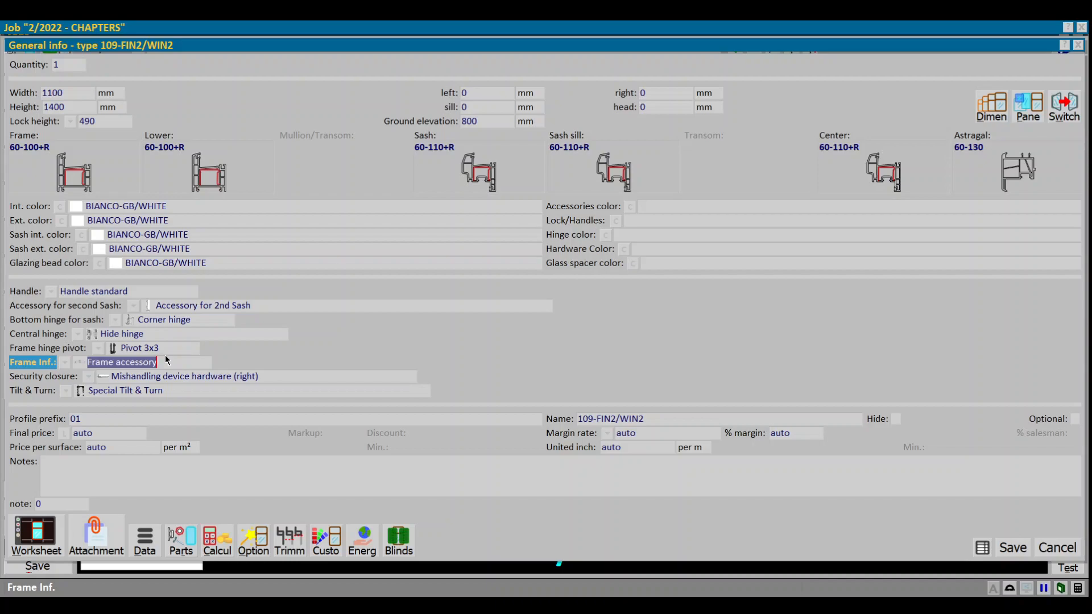
Step: Open the options chapters table and create a chapter named Hinges with description hinge and colour Green
click(249, 550)
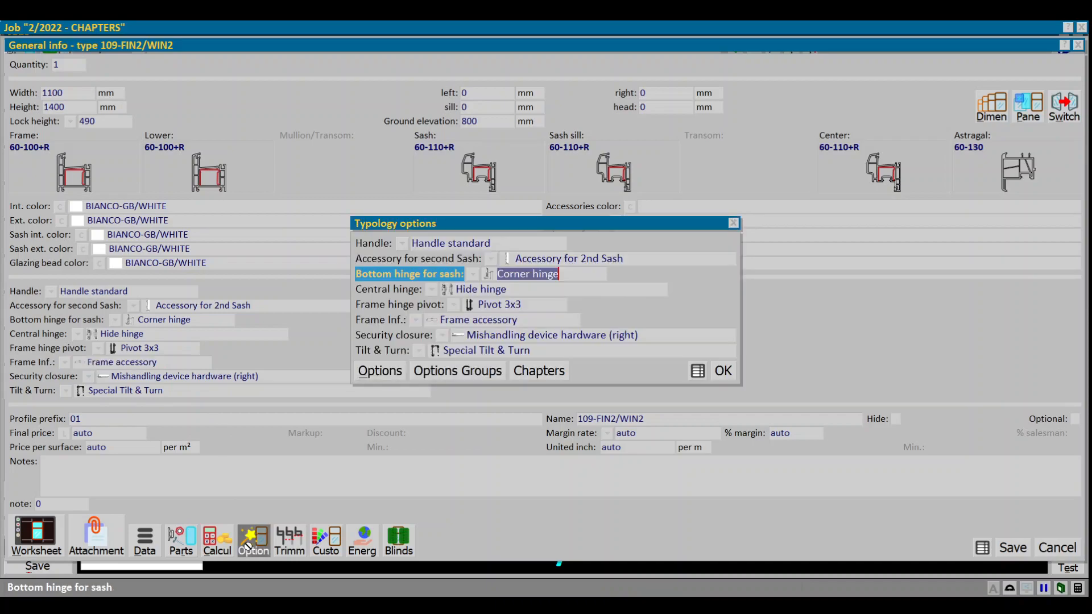
click(535, 372)
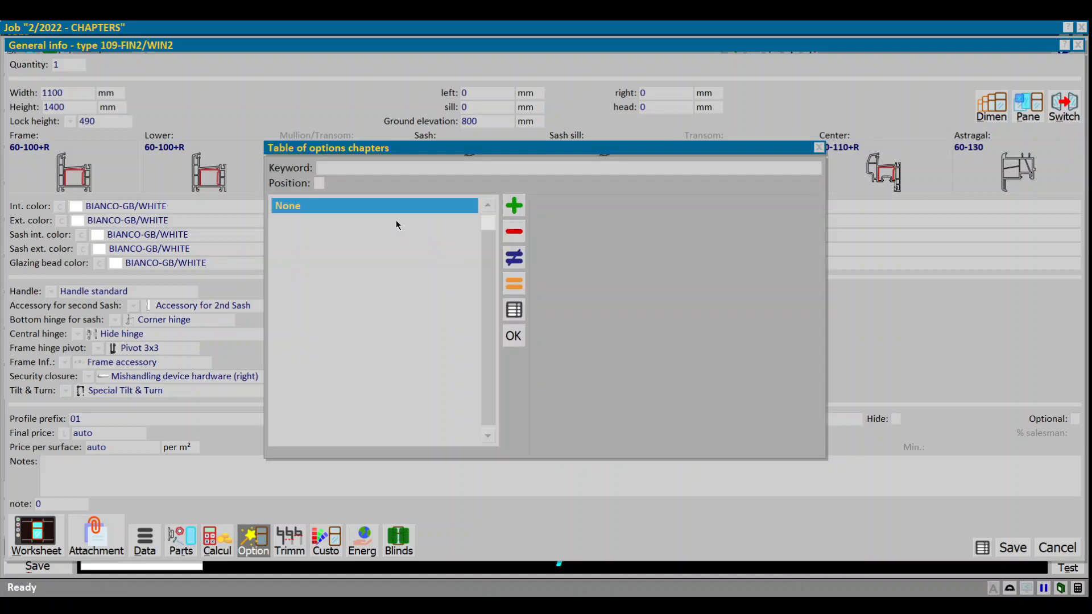
click(508, 205)
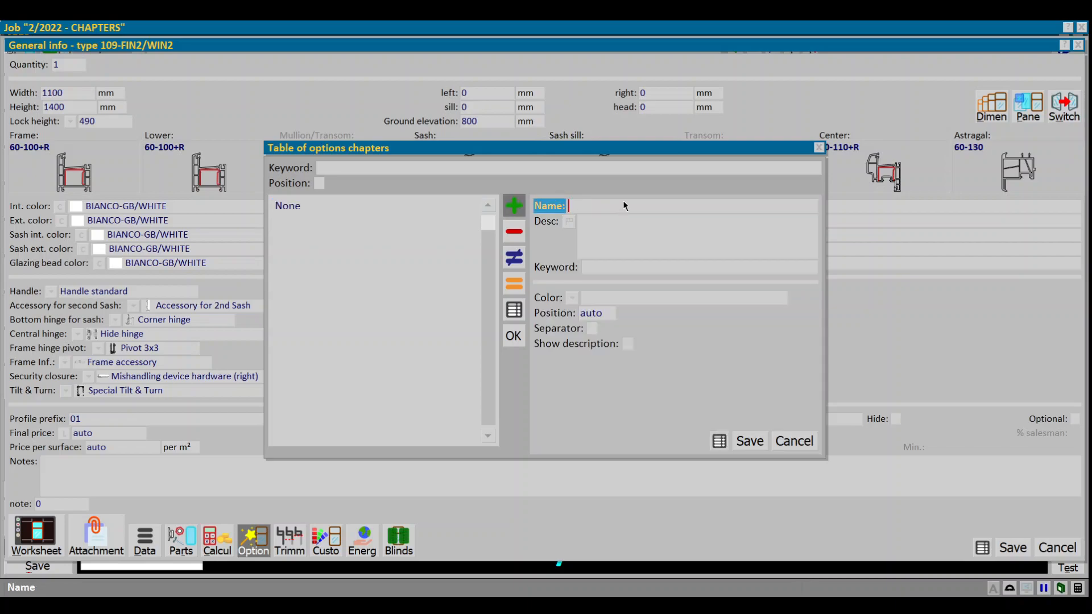
text(Hinges)
click(627, 246)
text(hinge)
click(572, 299)
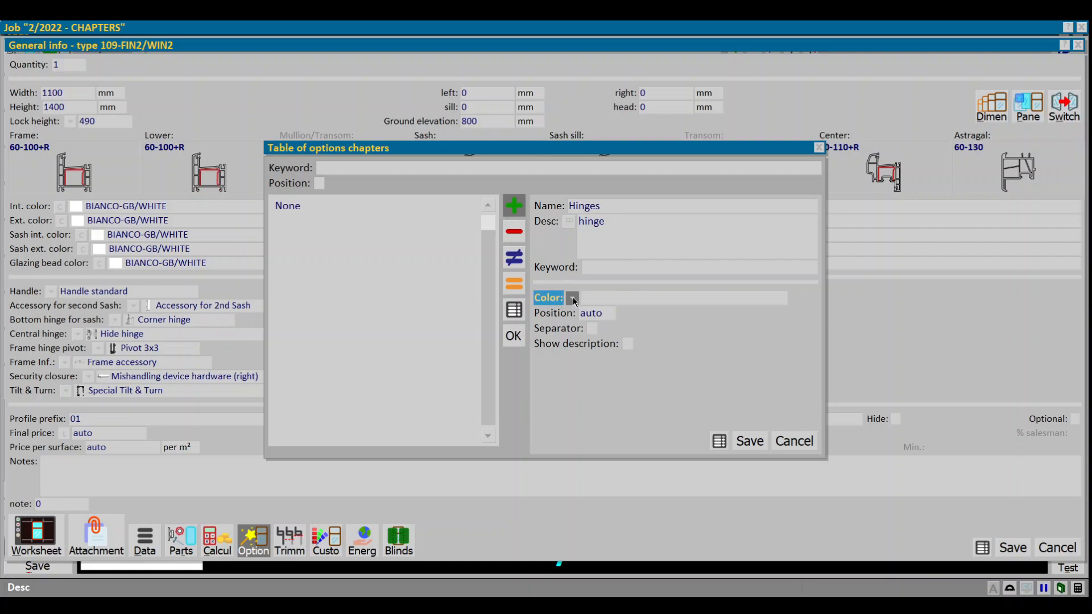
click(573, 299)
click(614, 344)
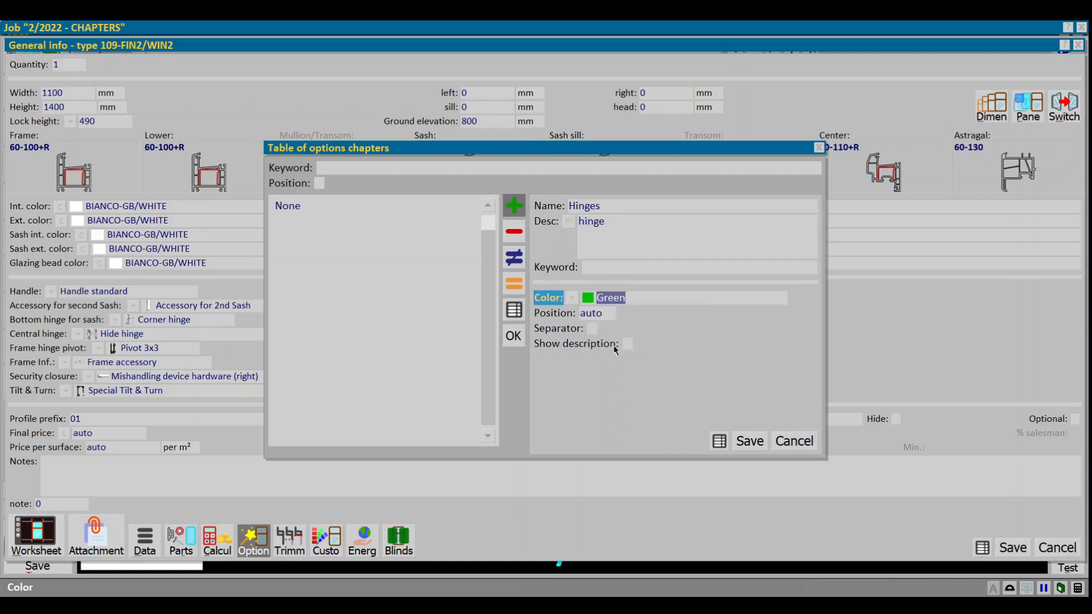
click(748, 441)
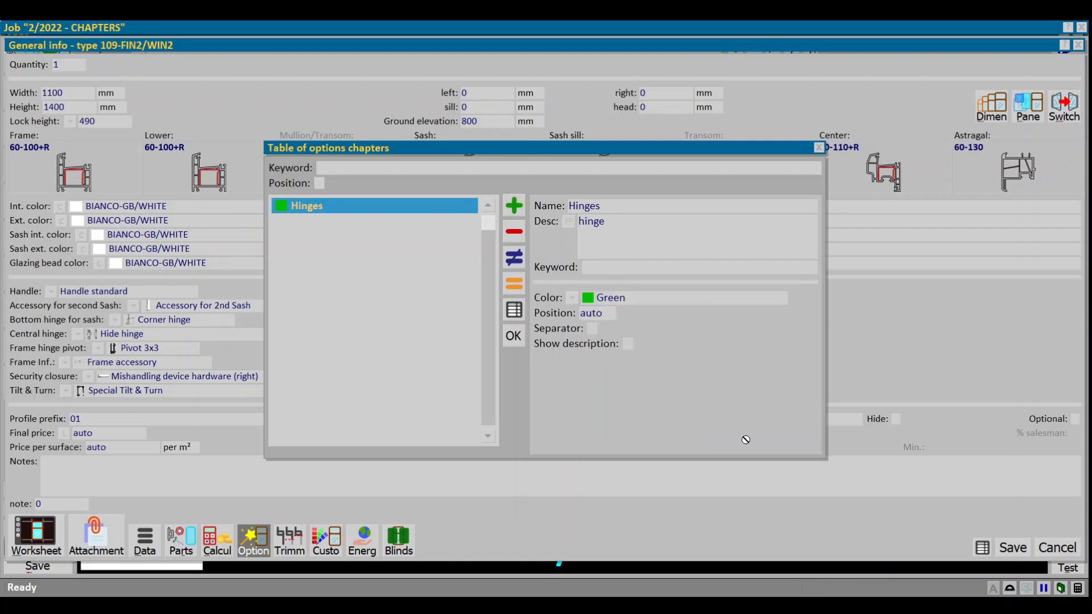
Step: Create a second chapter named Accessories with description Accessories and colour Blue
click(515, 207)
text(Accessories)
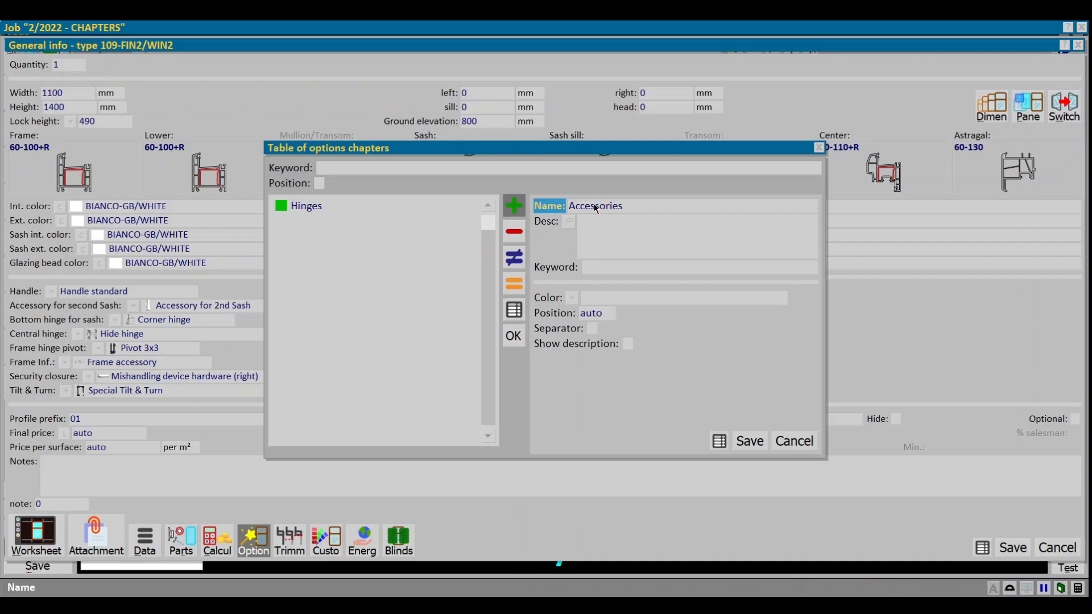
click(606, 247)
key(shift+Tab)
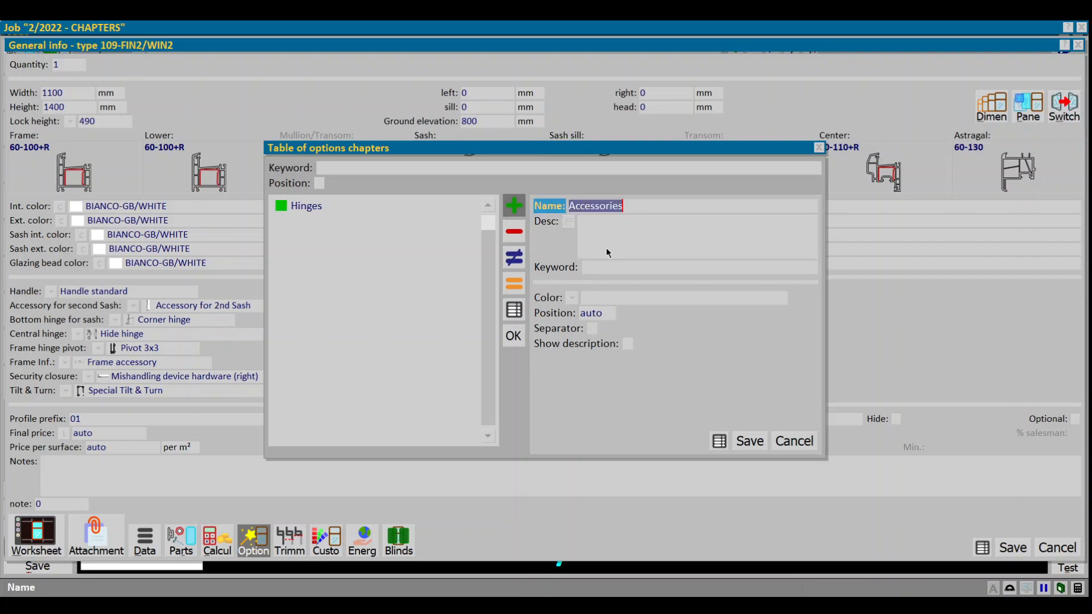
key(Tab)
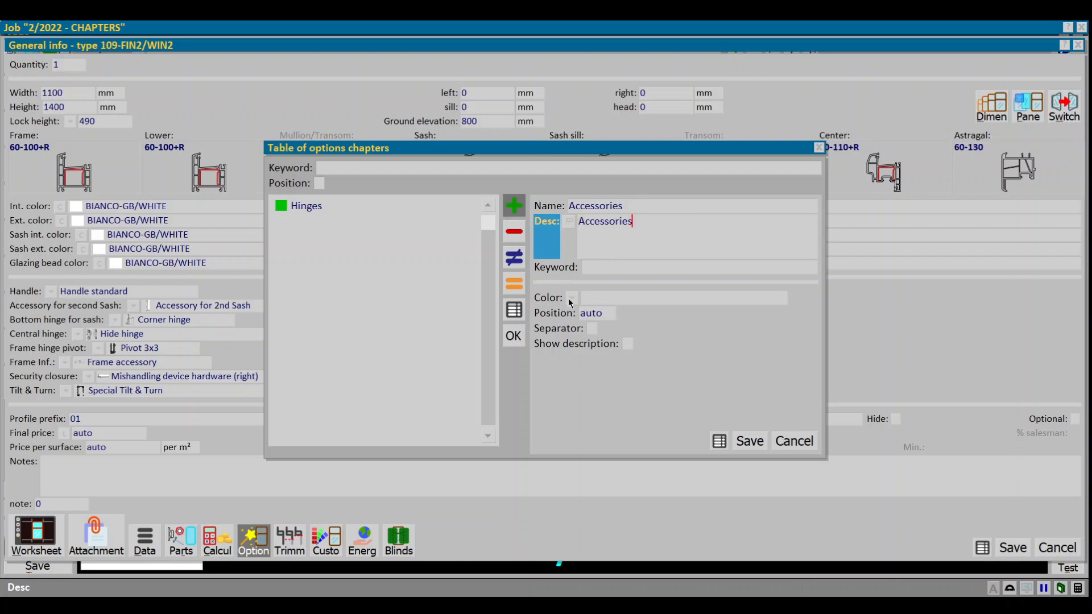
click(571, 300)
click(604, 333)
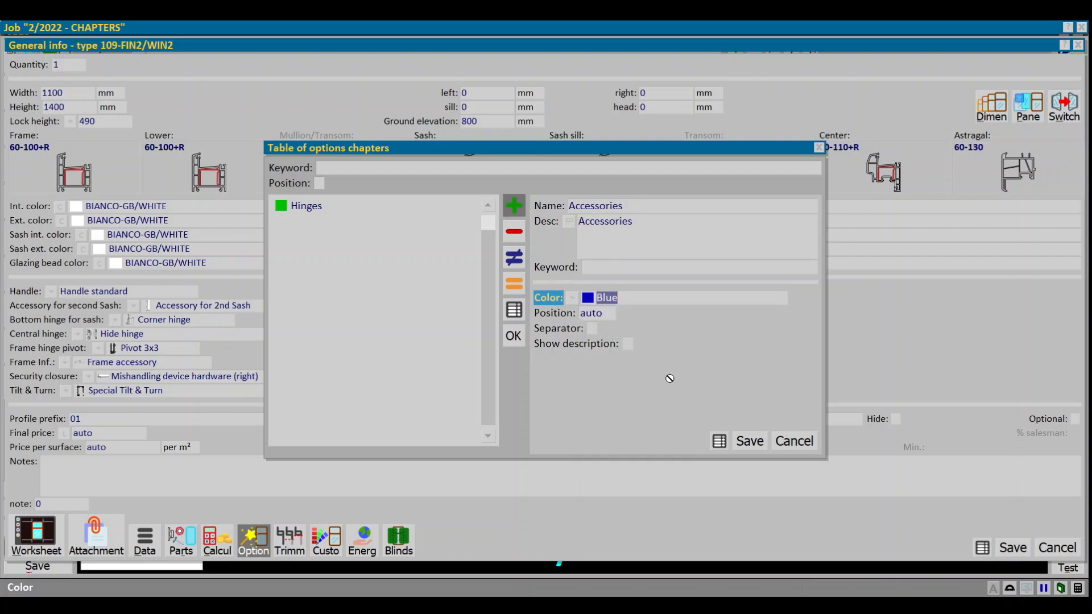
click(747, 441)
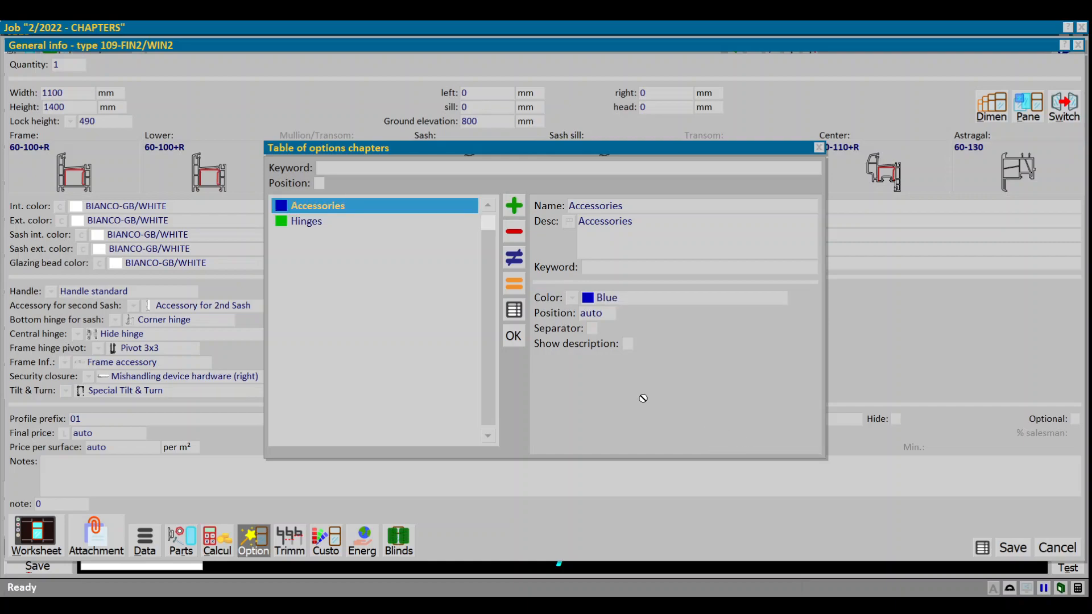
Step: Assign the Accessories chapter to the handle option group MANIGLIA and save it
click(518, 341)
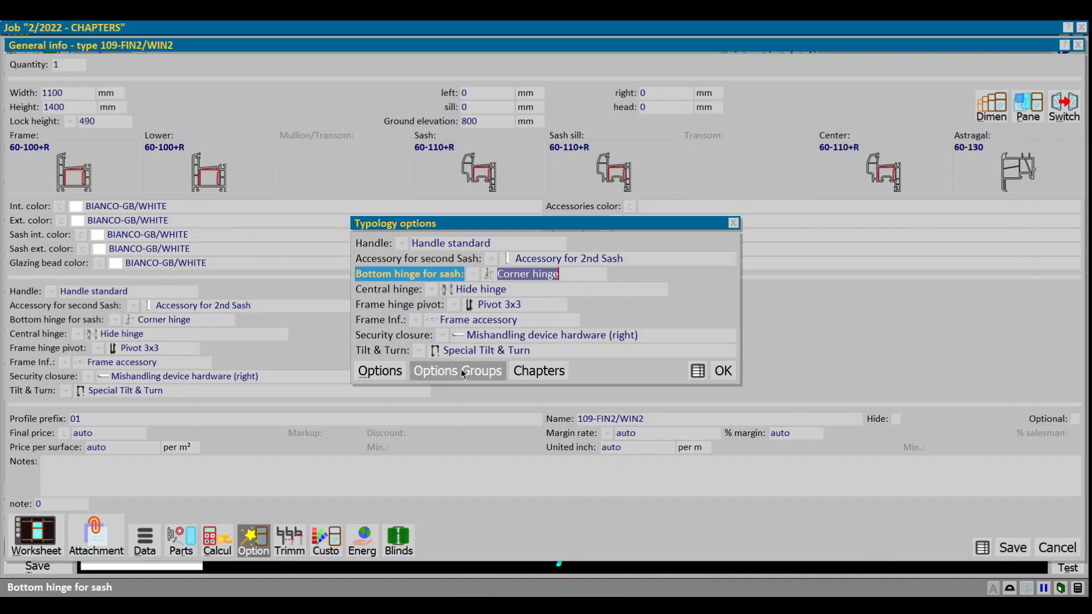
click(447, 245)
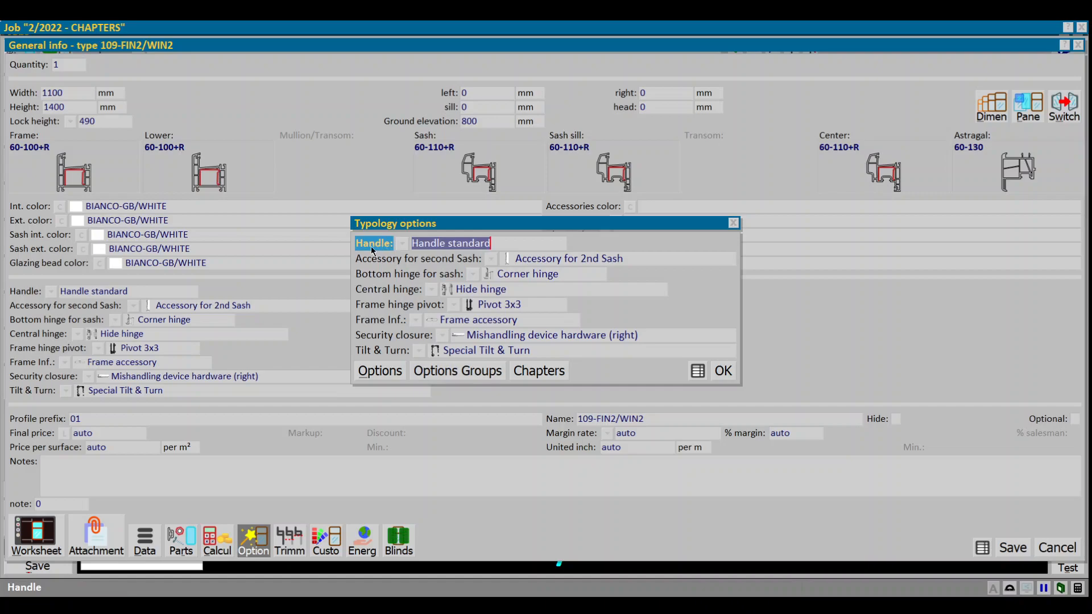
click(448, 373)
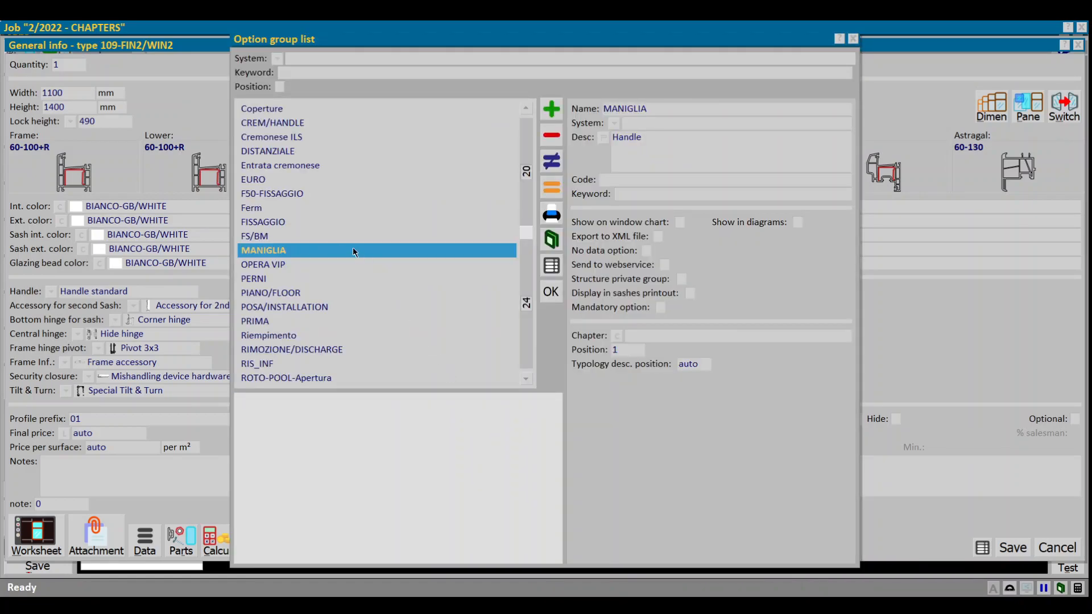
click(552, 165)
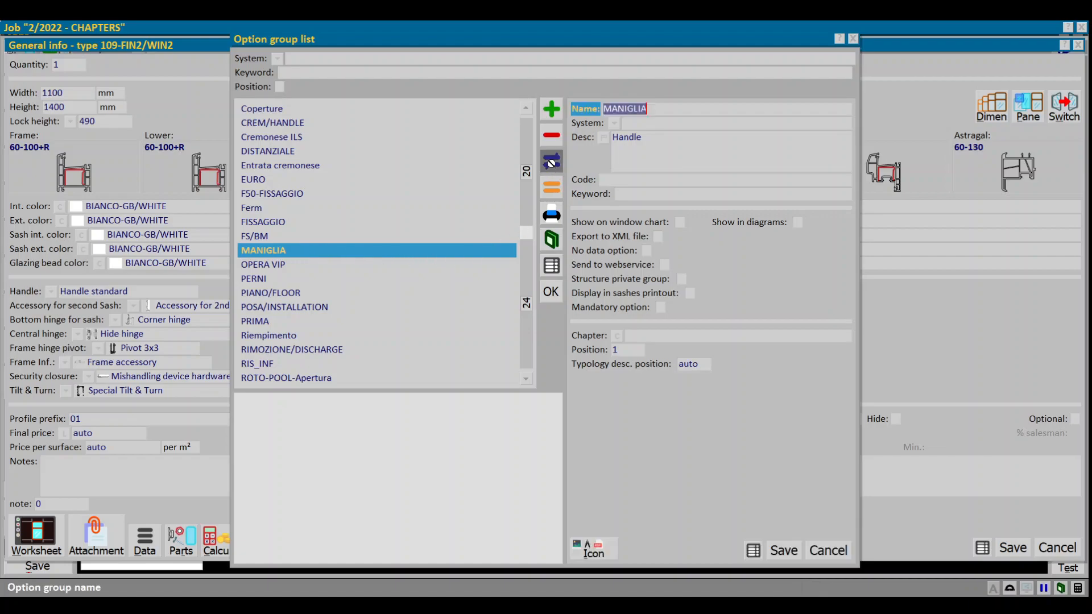
click(617, 336)
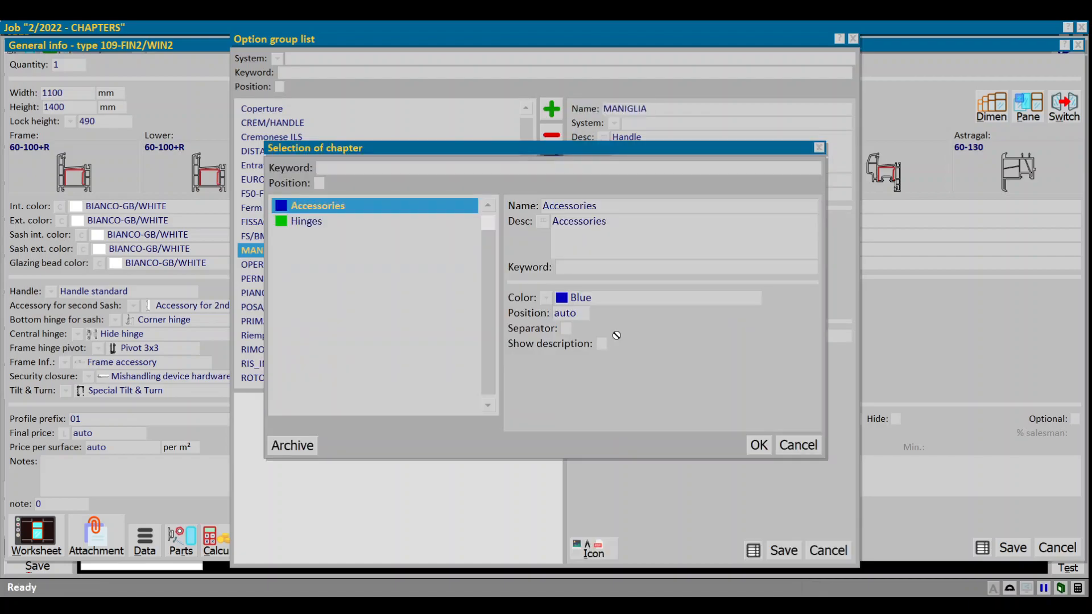
double_click(342, 208)
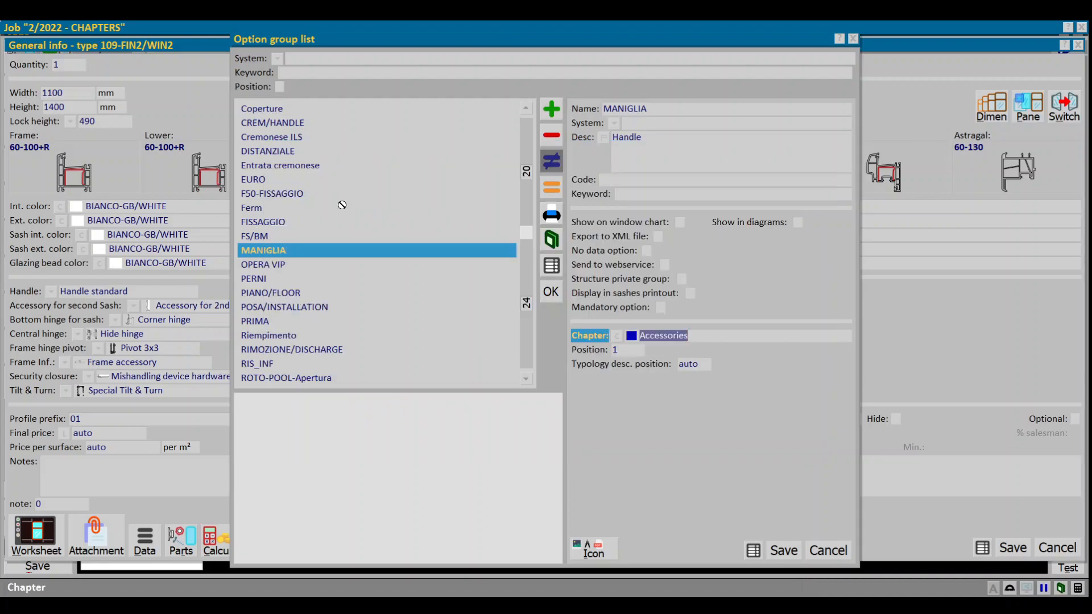
key(Return)
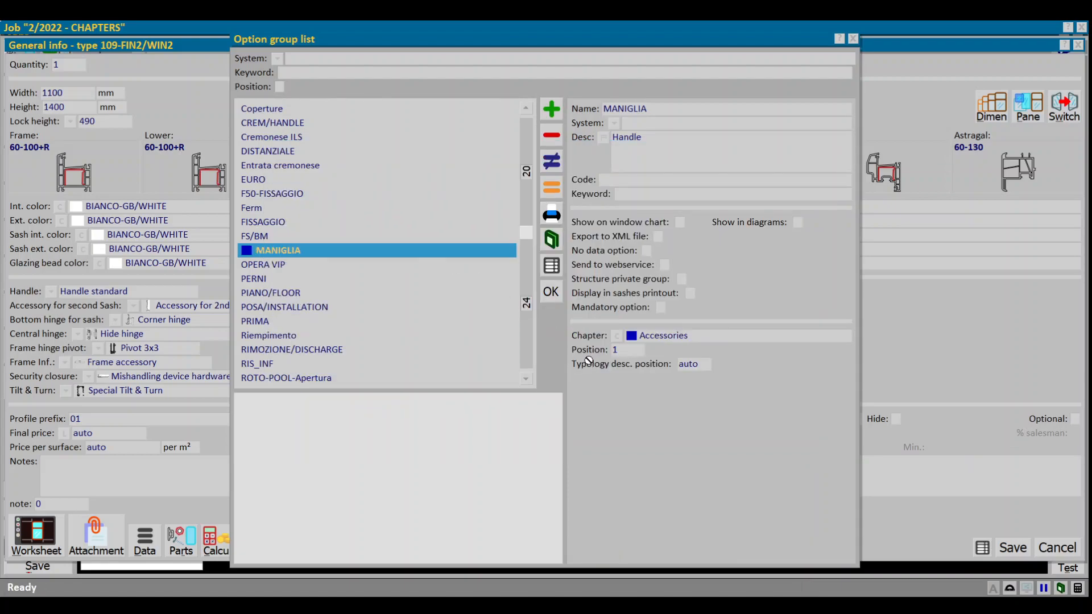
click(546, 294)
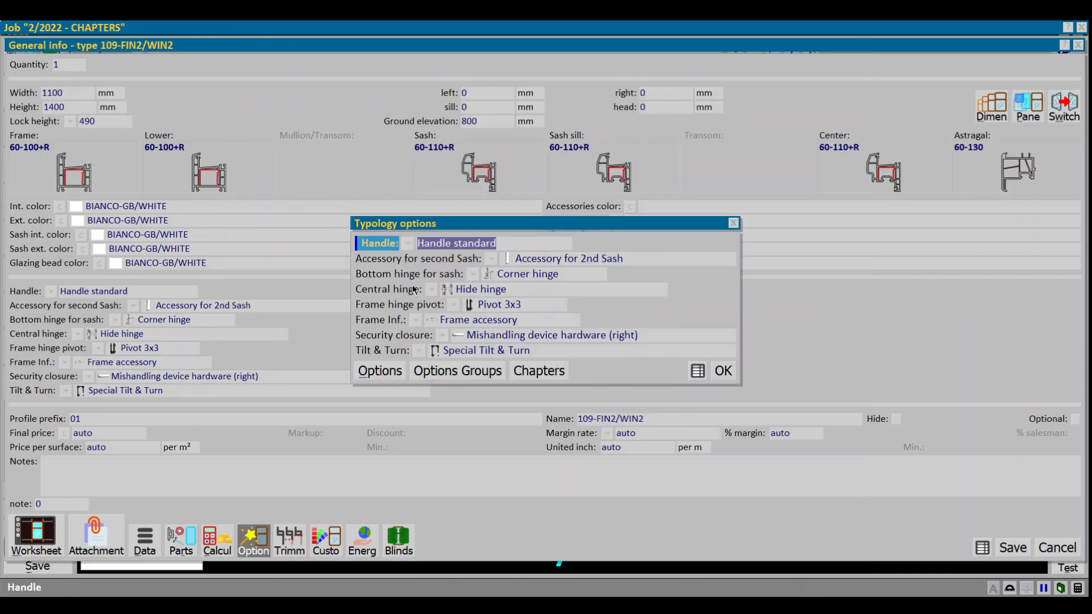
Step: Assign the Hinges chapter to the central hinge option group CER_M and save it
click(391, 292)
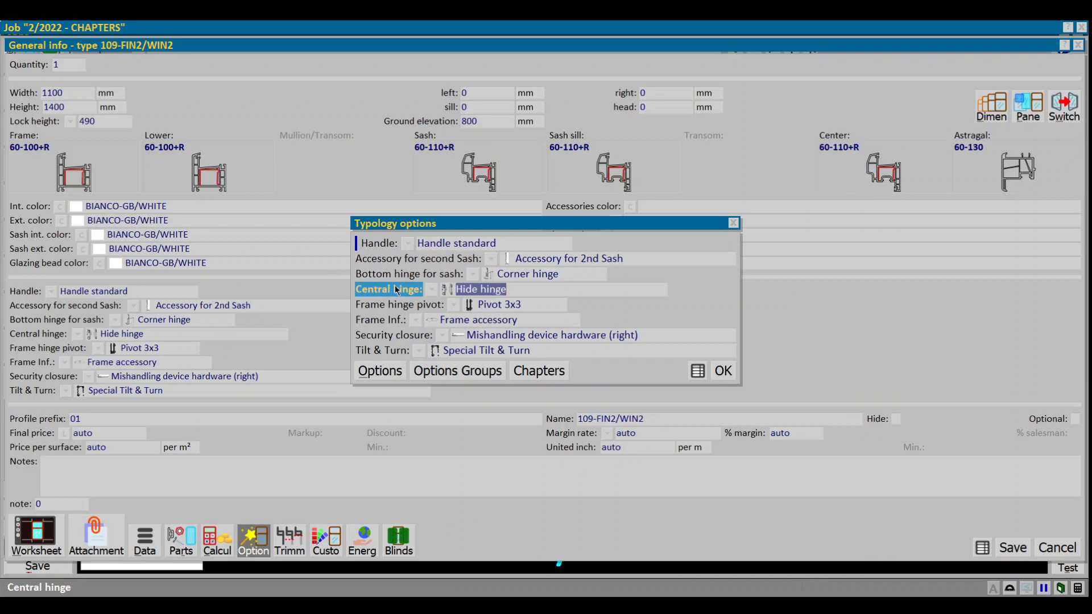
click(479, 371)
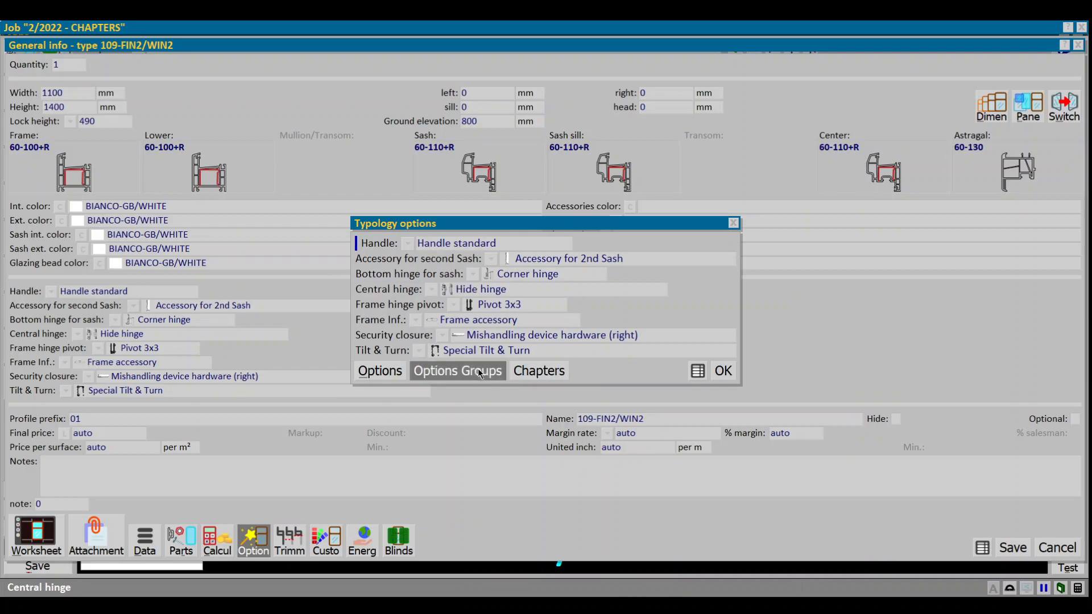
click(617, 335)
click(327, 221)
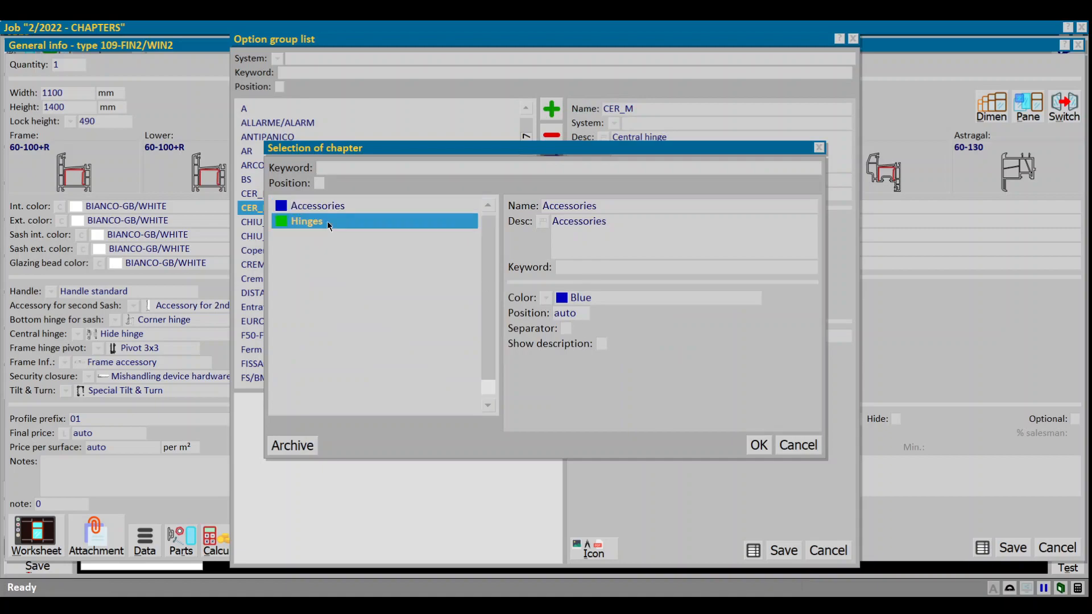
double_click(327, 222)
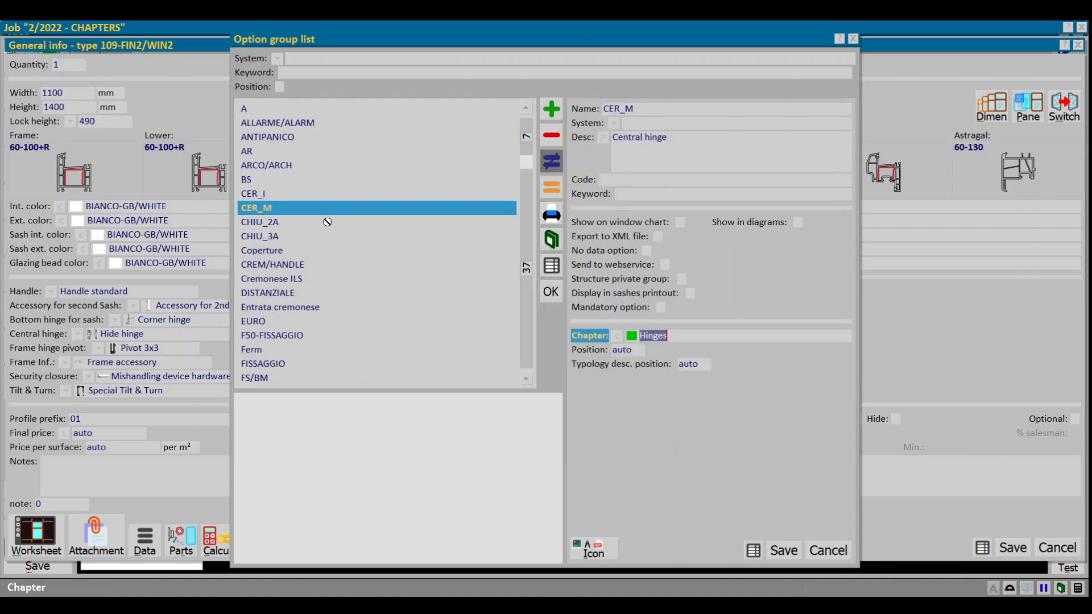
key(ctrl+s)
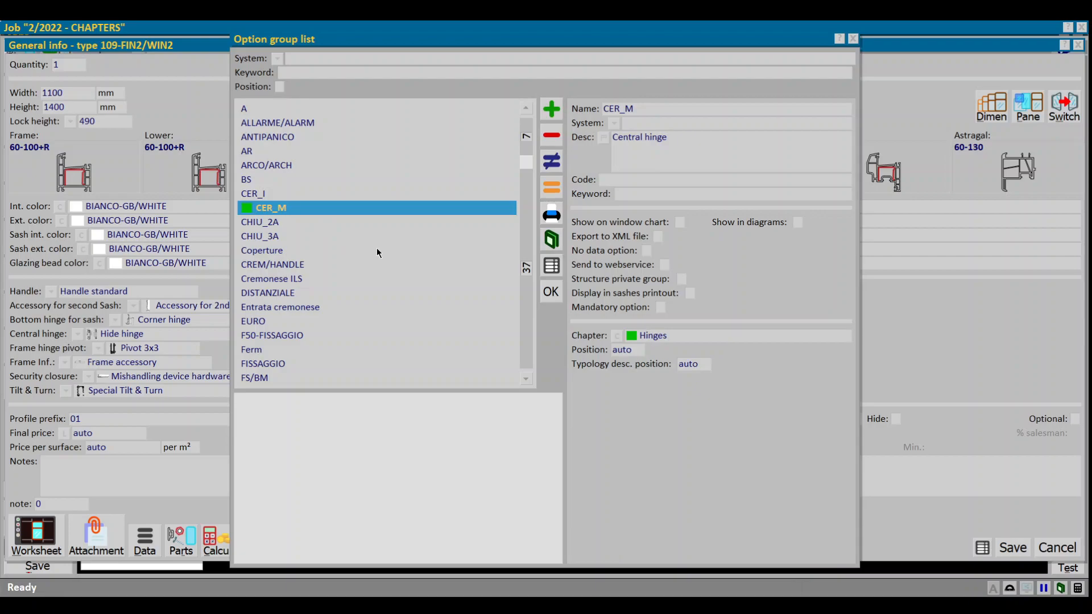
key(Return)
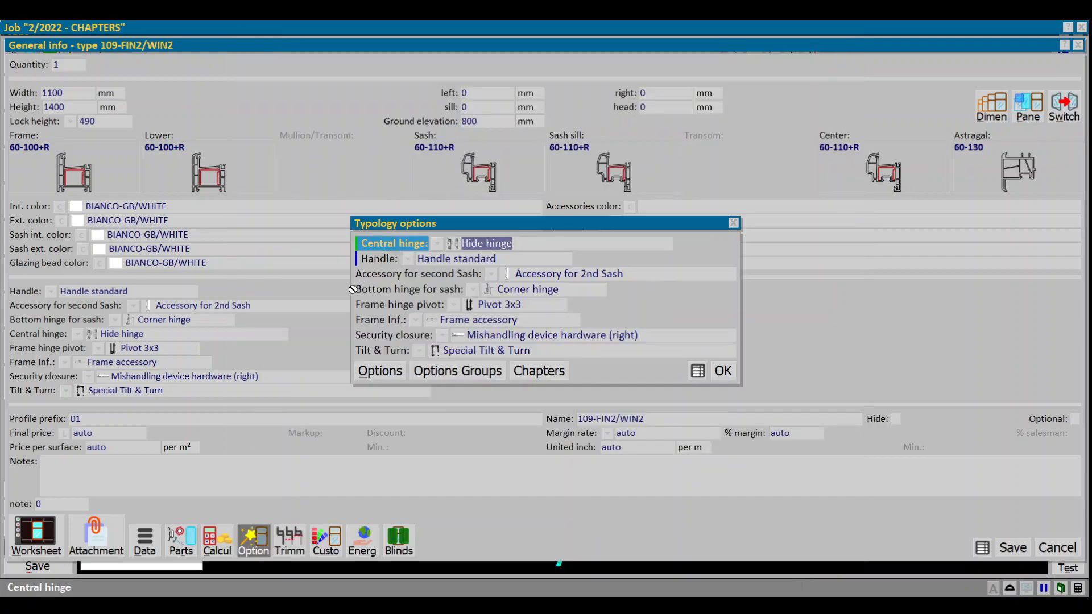
Step: Assign the Hinges chapter to the frame hinge pivot option group PERNI and save it
click(383, 307)
click(457, 373)
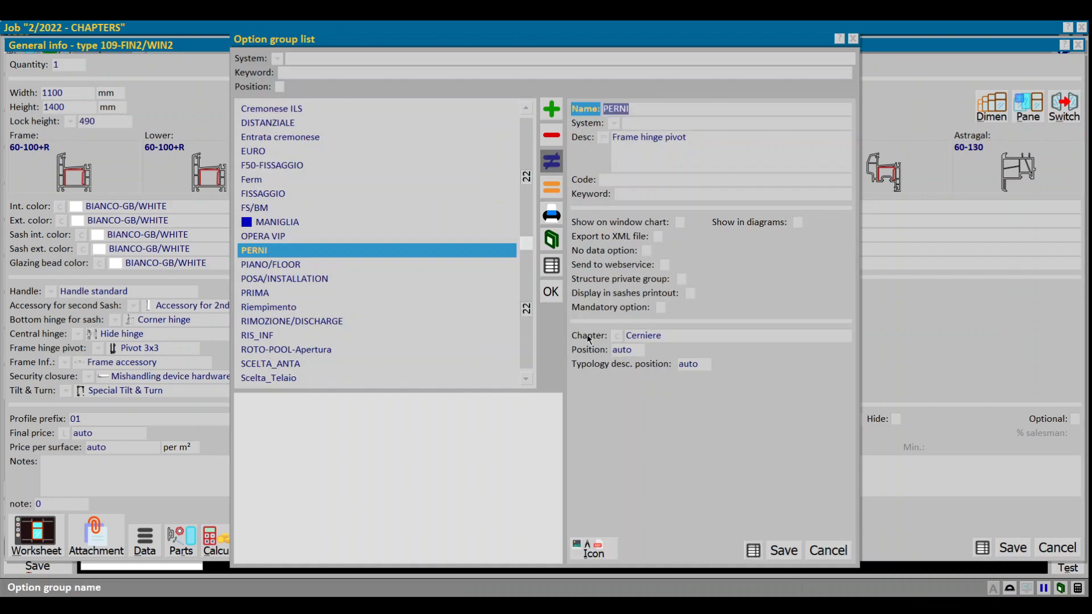
click(617, 336)
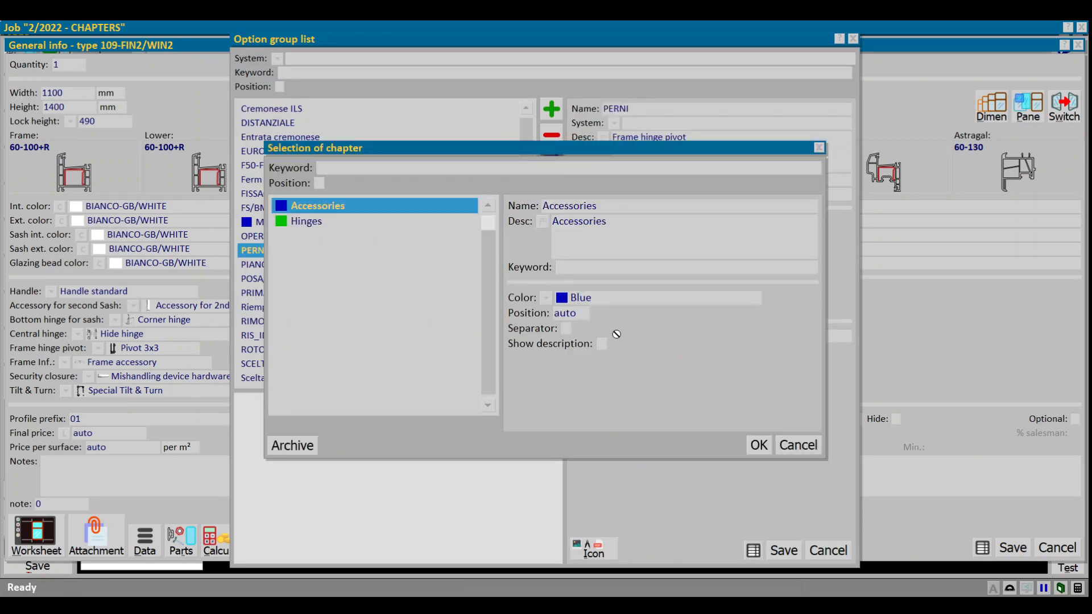
click(317, 225)
double_click(316, 222)
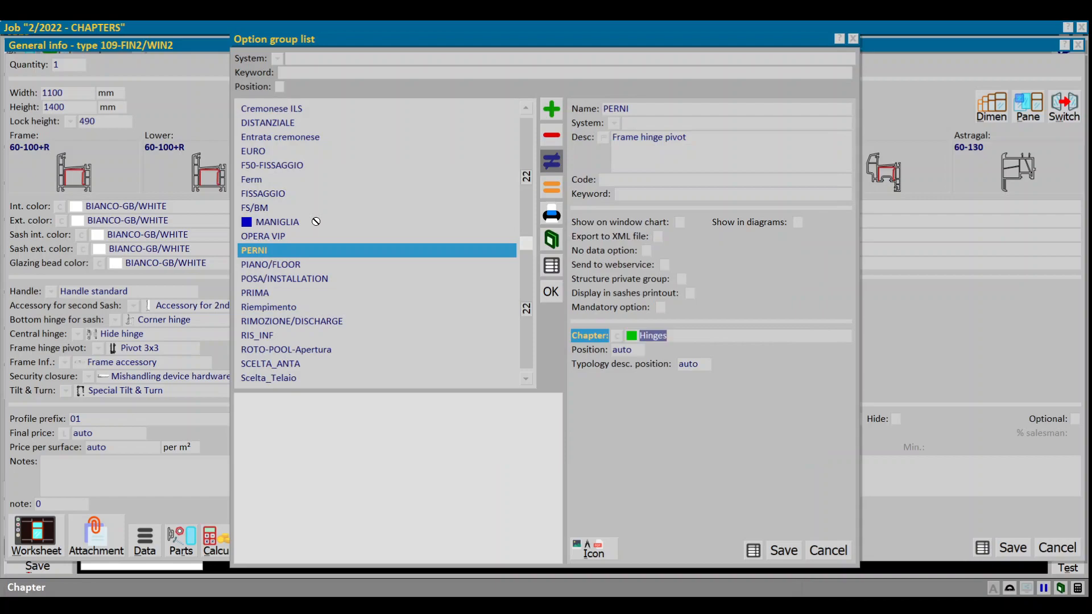
key(ctrl+s)
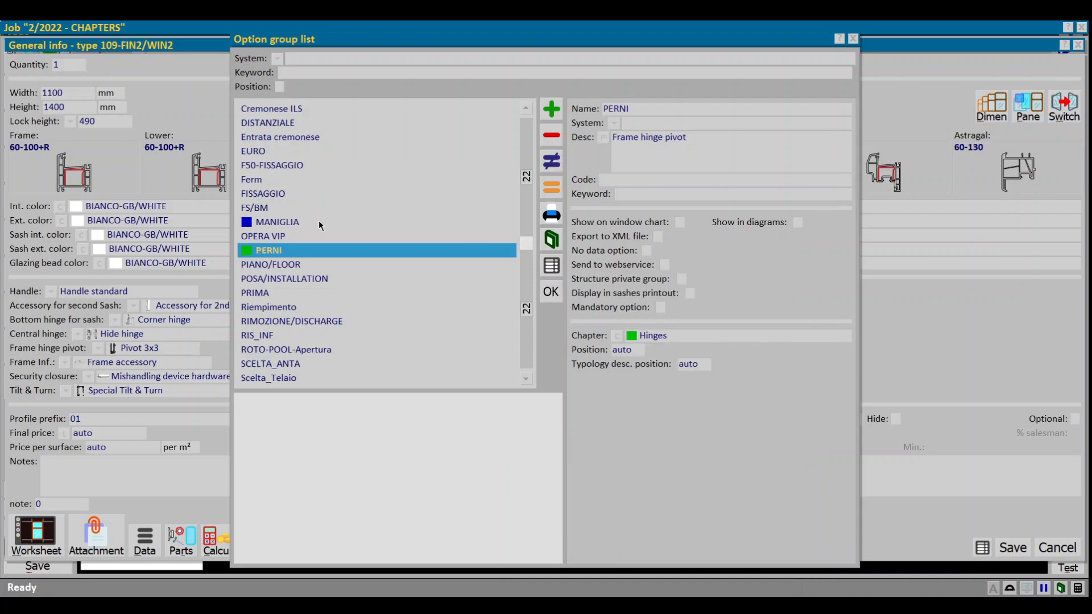
Step: Assign the Hinges chapter to the bottom sash hinge option group CER_I and save it
key(Escape)
click(406, 307)
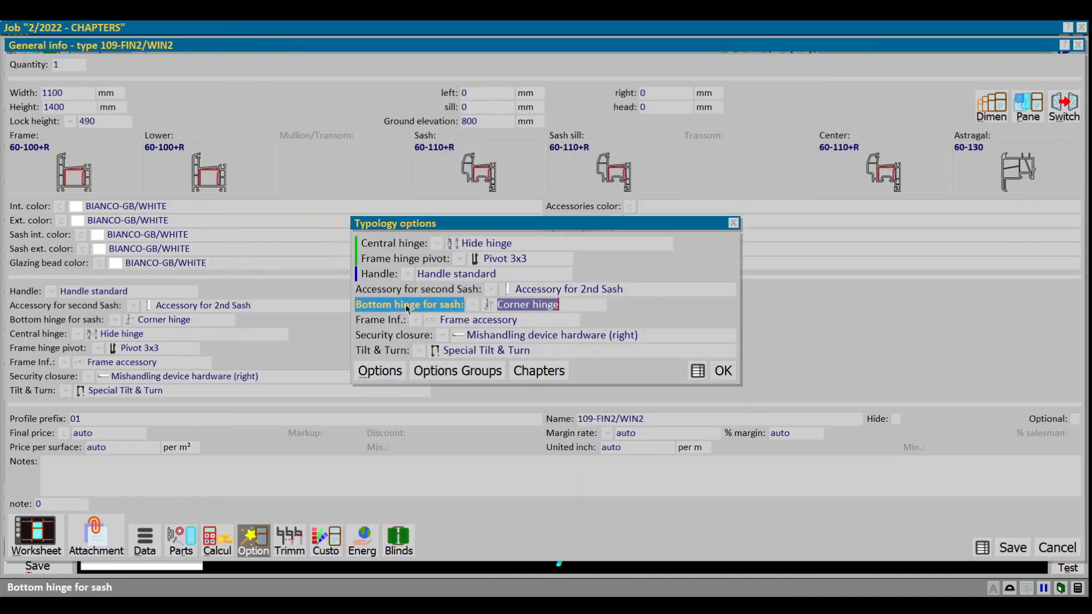
click(444, 372)
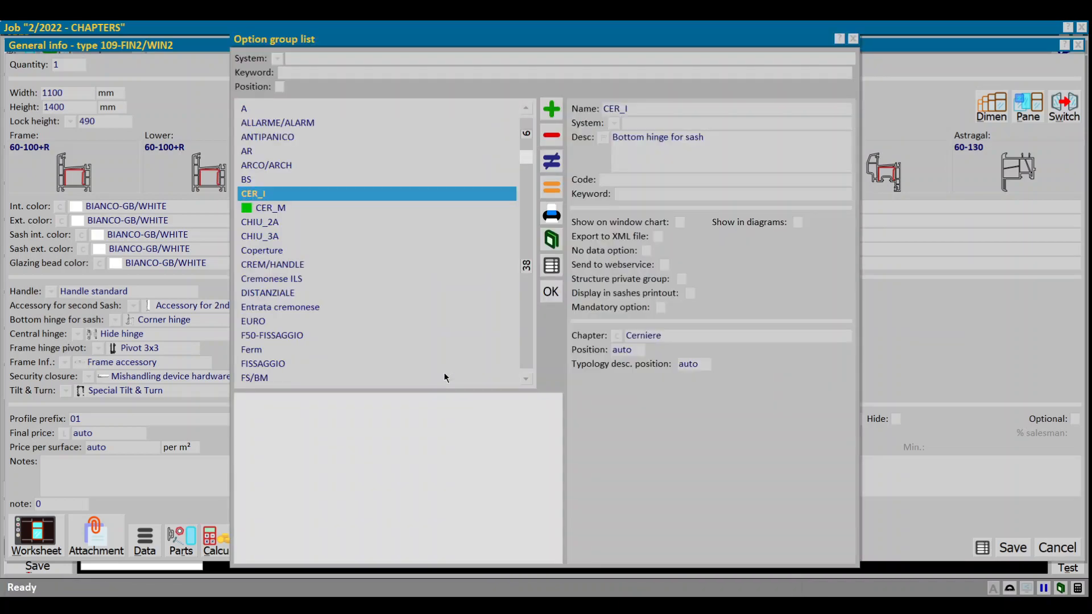
key(F2)
click(616, 337)
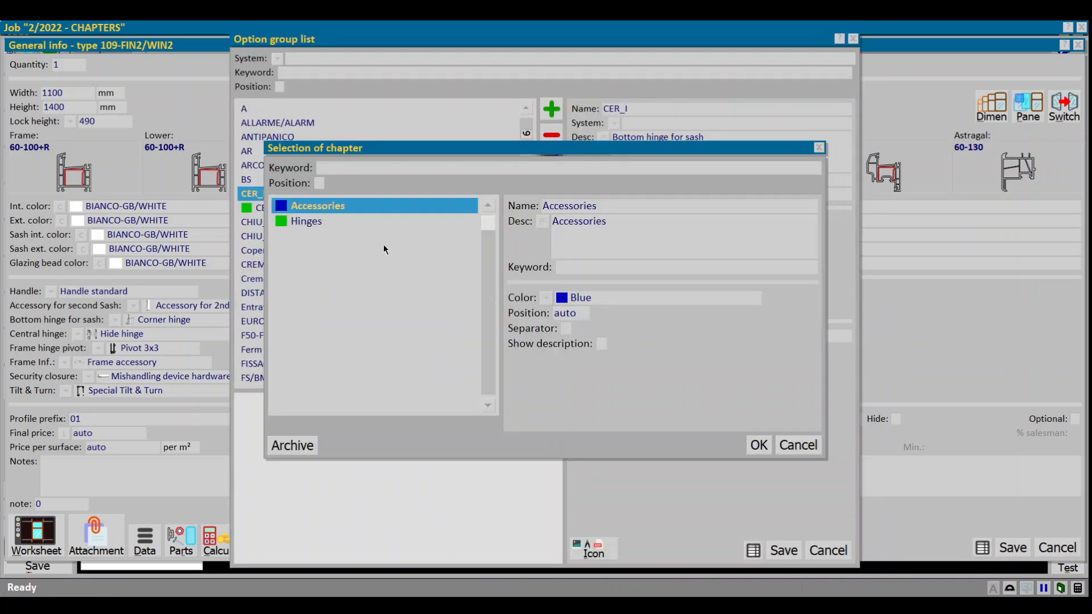
click(325, 227)
key(Return)
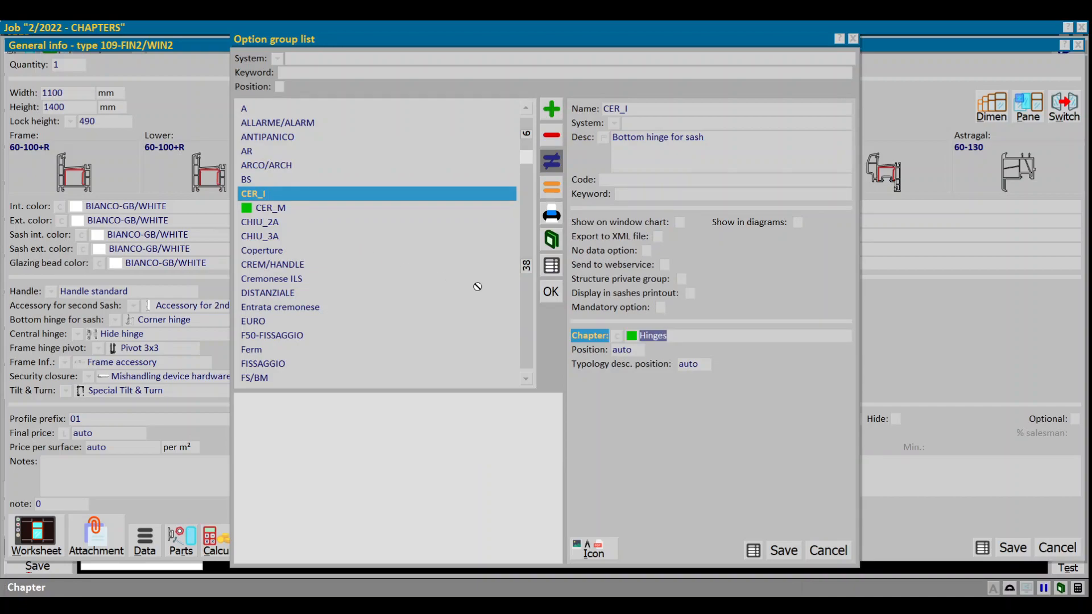
key(Return)
key(Return)
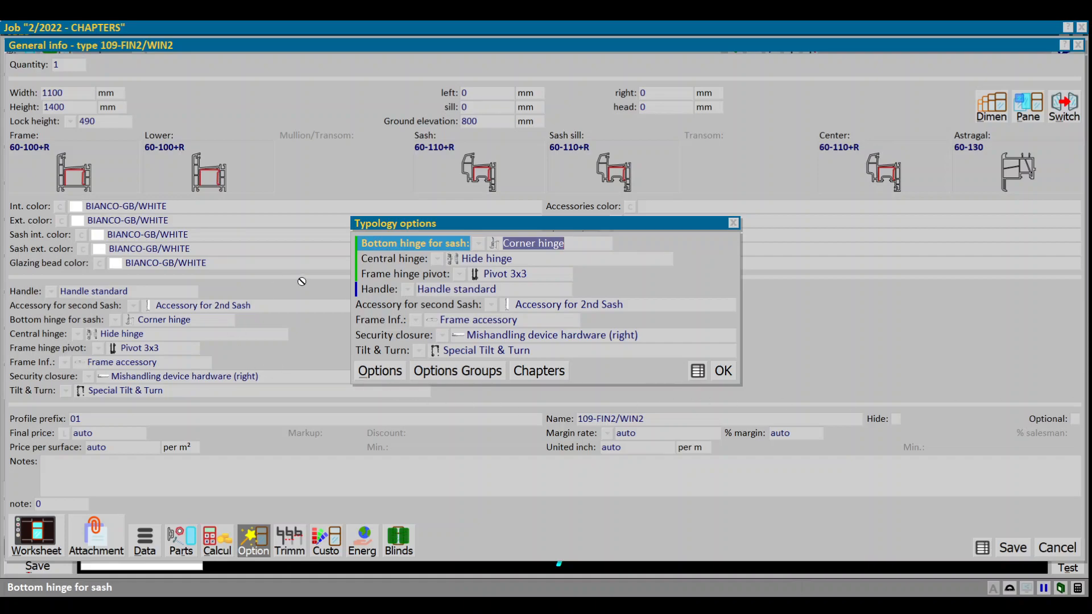
Step: Assign the Accessories chapter to the second-sash accessory option group CHIU_2A
click(382, 306)
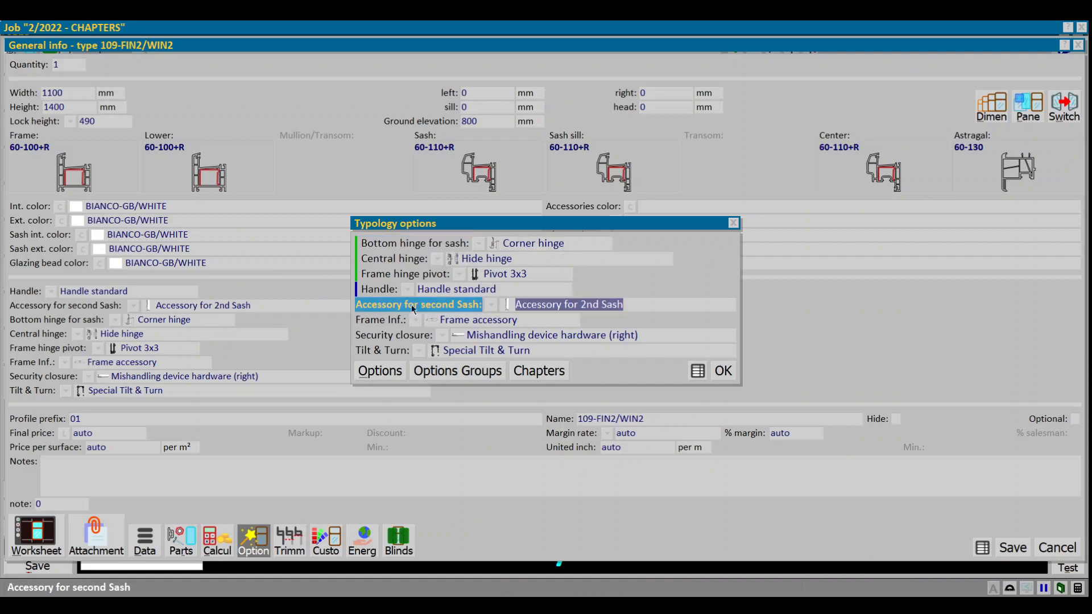
click(459, 375)
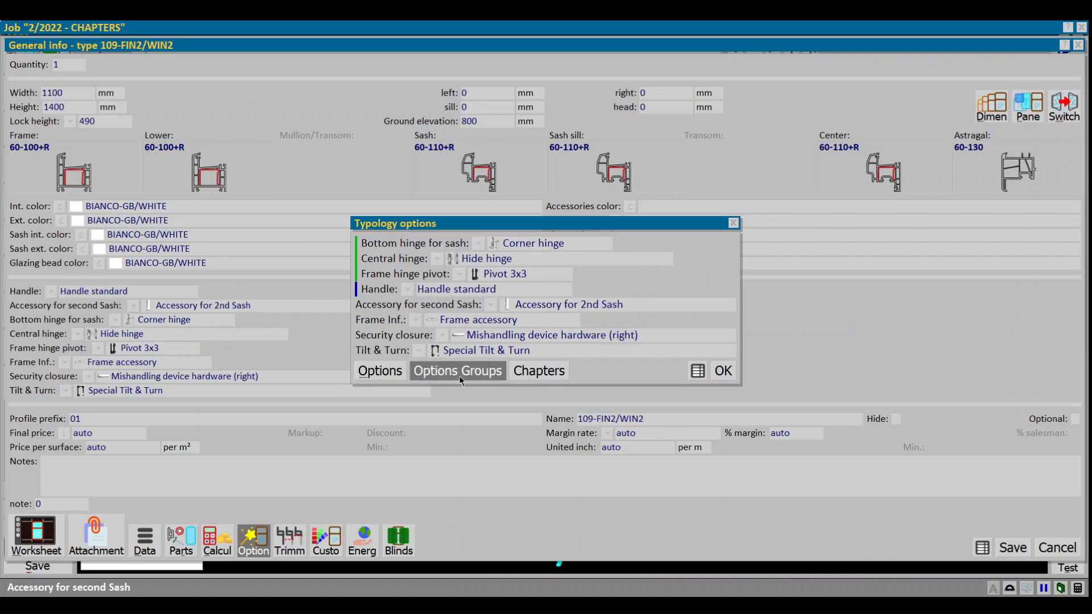
double_click(284, 223)
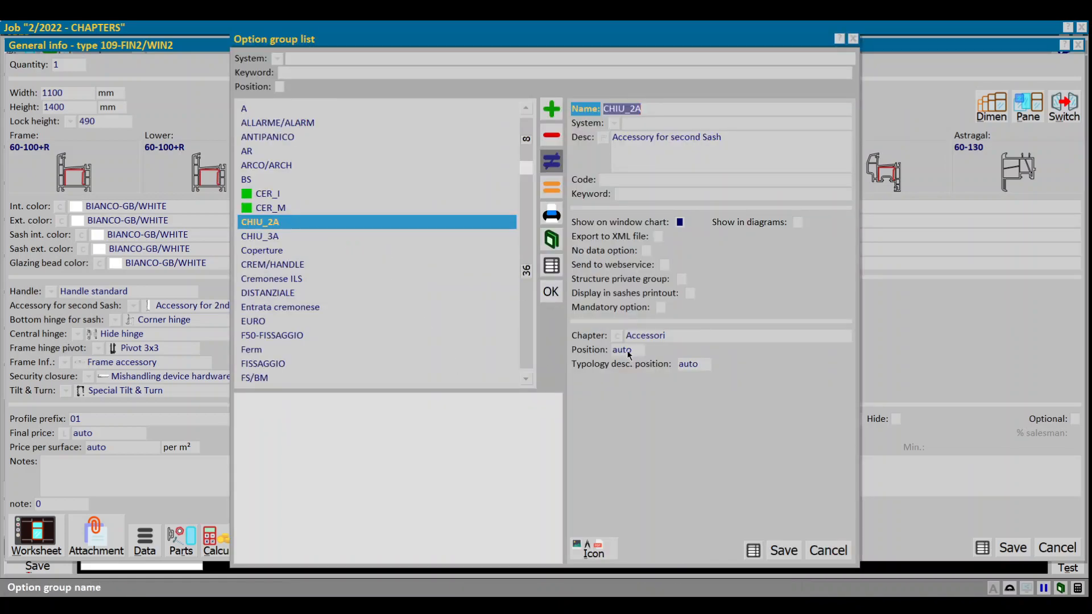
click(617, 337)
double_click(326, 206)
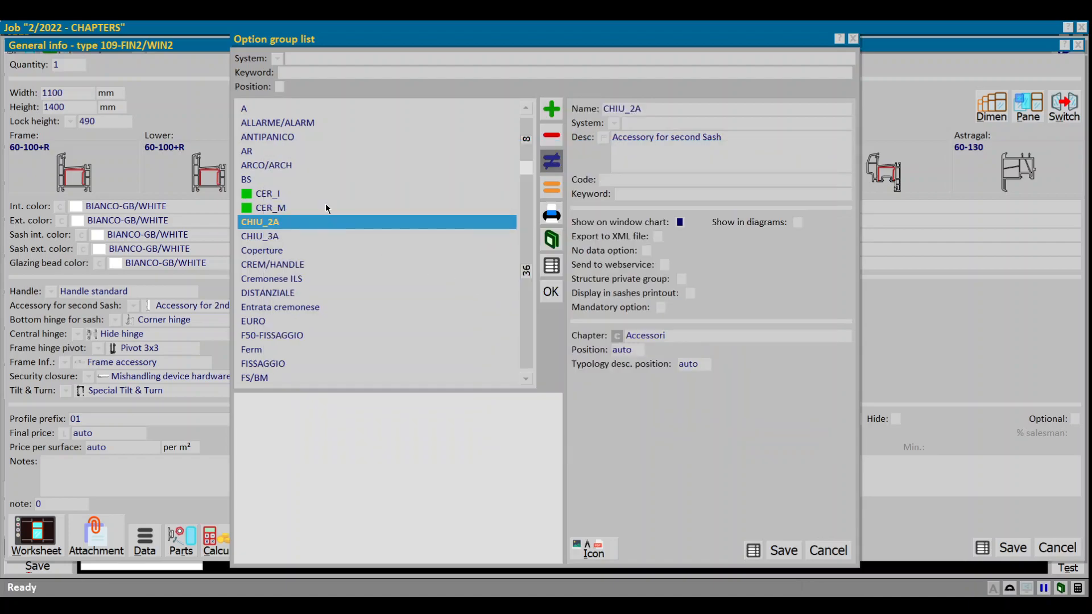
key(Escape)
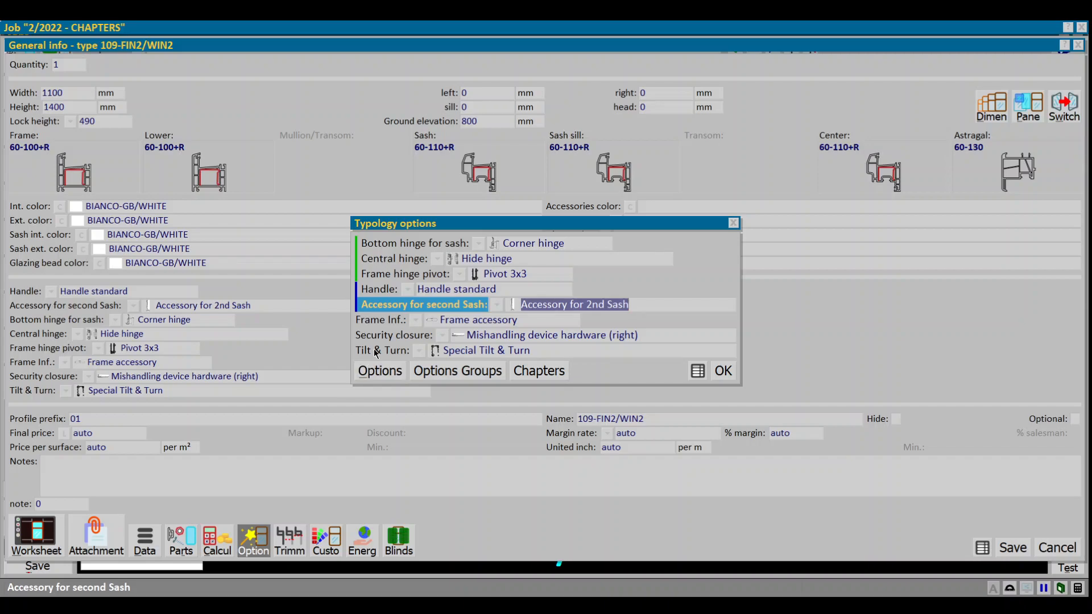
Step: Assign the Accessories chapter to the Tilt & Turn option group AR, save it and close the typology options
click(374, 349)
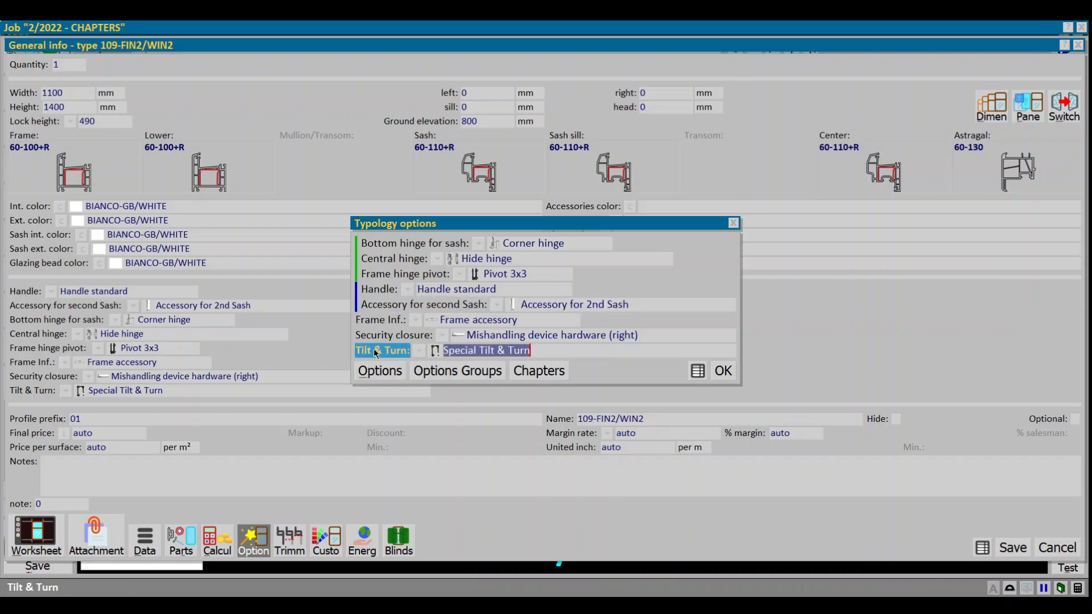
click(451, 371)
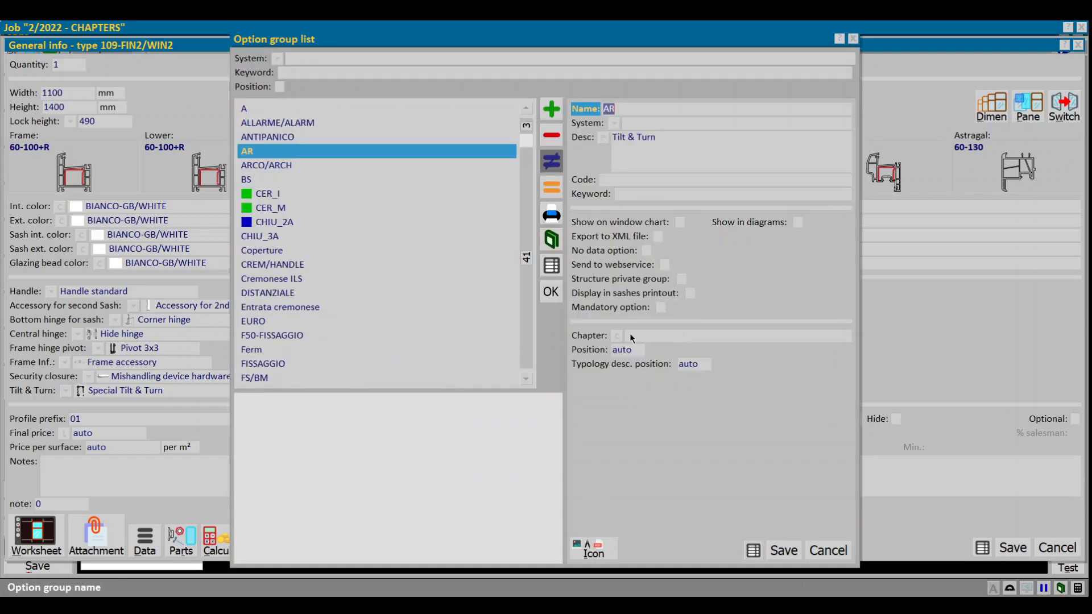
click(617, 337)
double_click(316, 208)
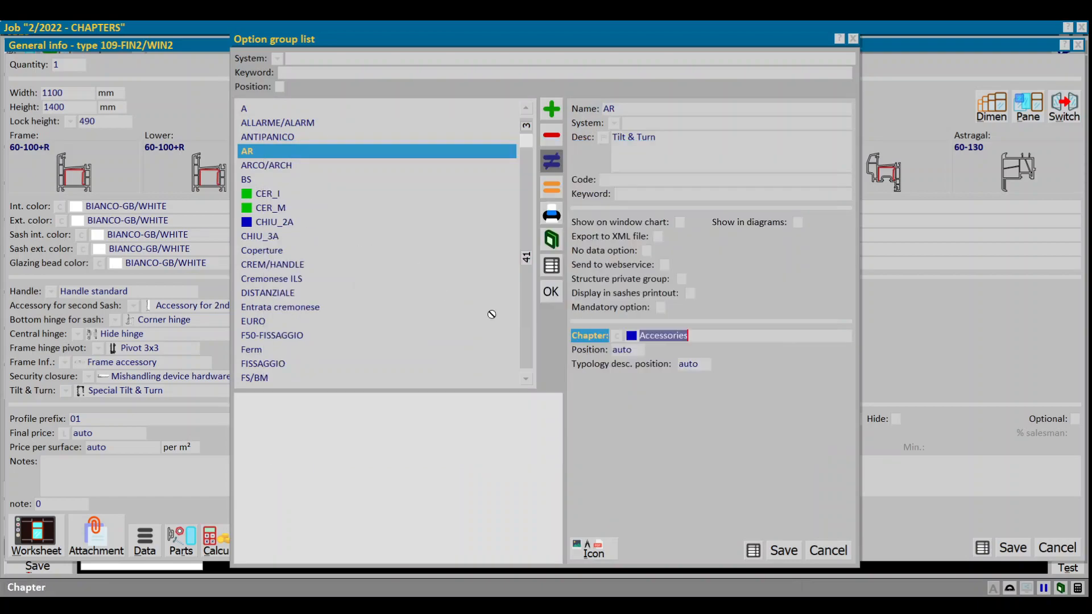
key(Return)
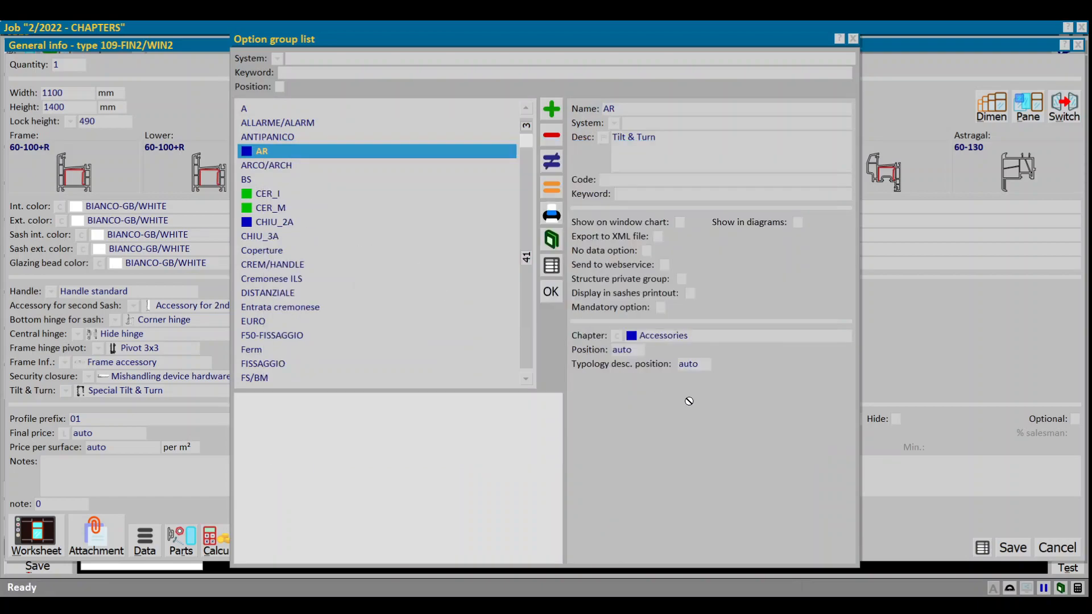
key(Escape)
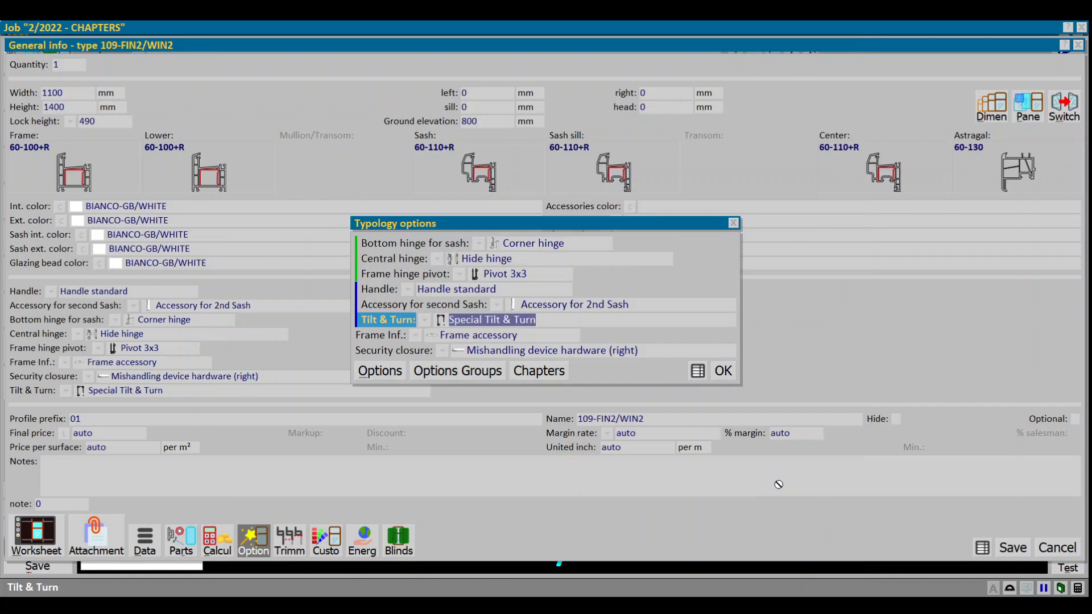
key(Return)
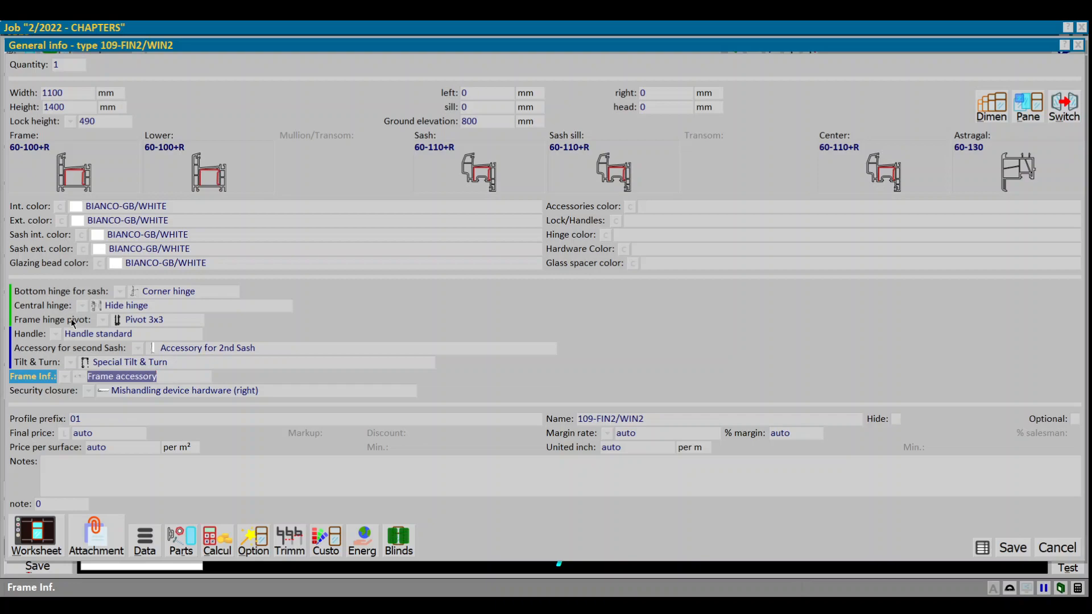
Step: Enable Separator and Show description for the Accessories chapter in the options chapters table
click(254, 544)
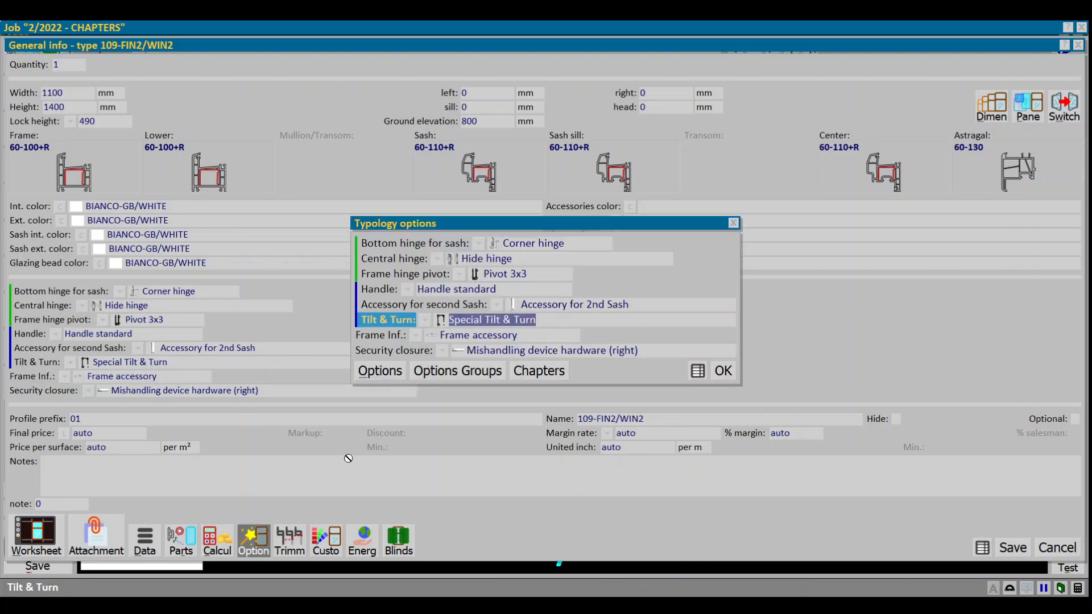
click(525, 373)
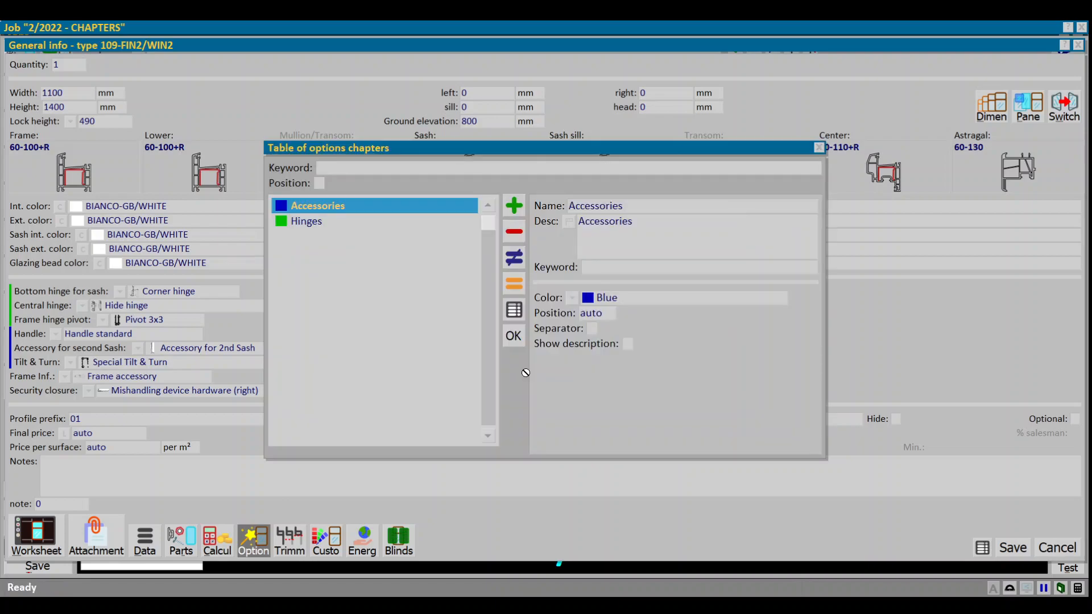
double_click(364, 206)
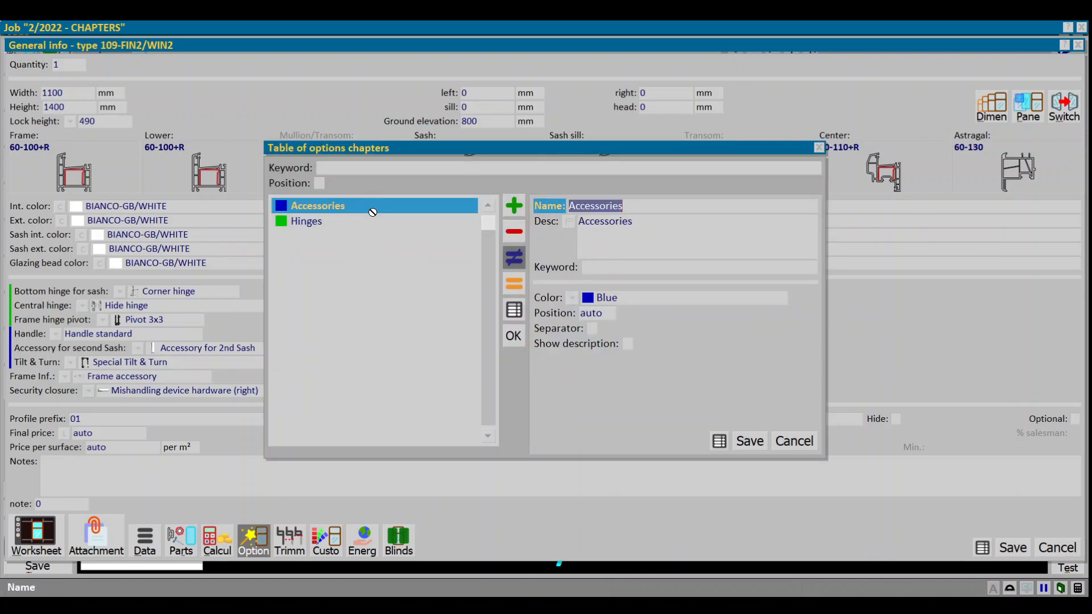
click(561, 329)
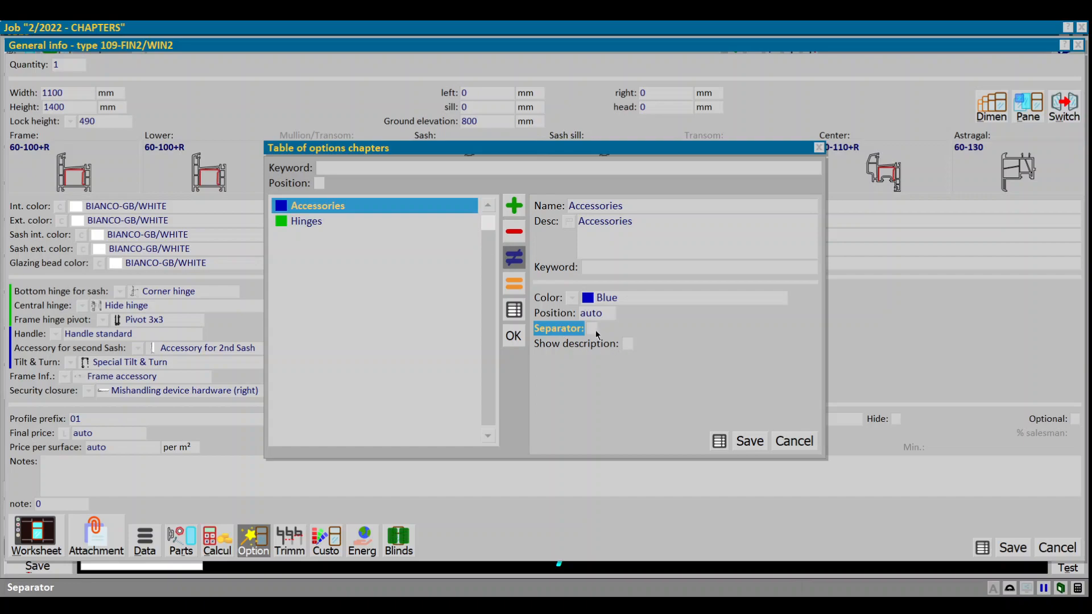
click(566, 347)
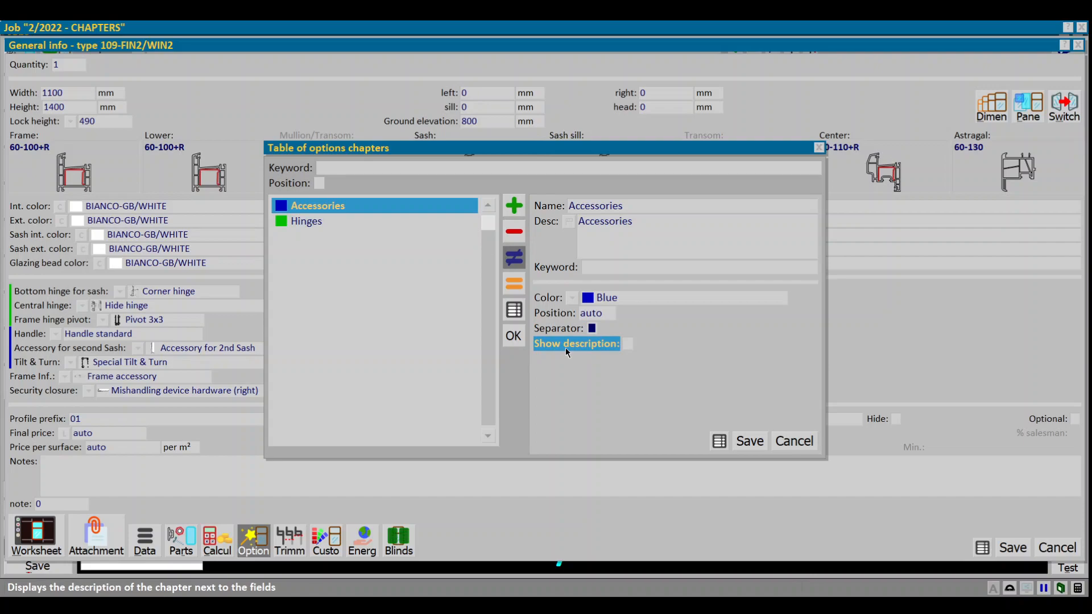
click(653, 239)
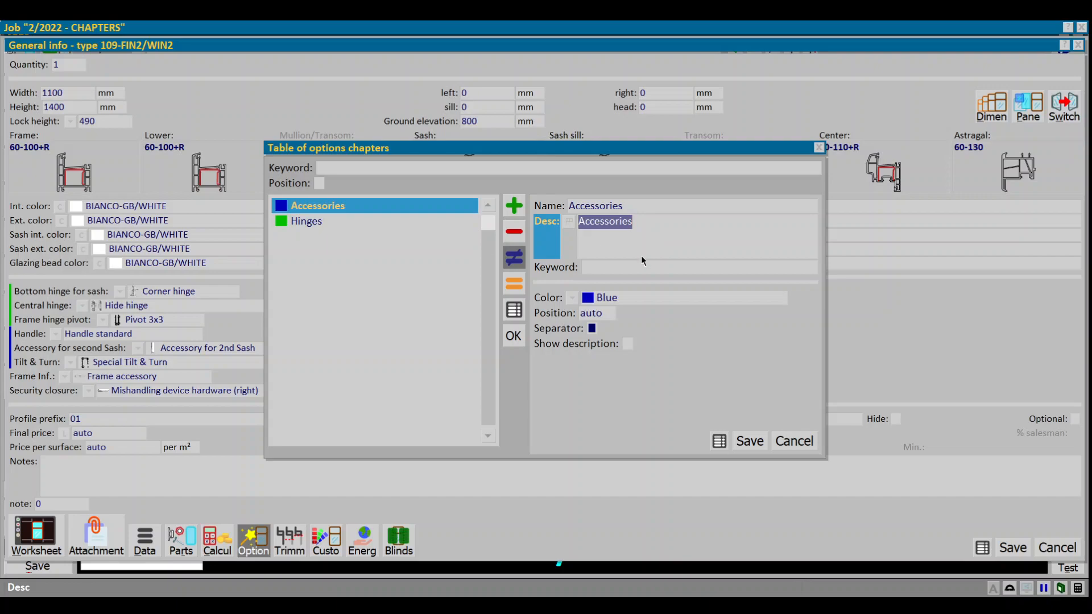
click(627, 343)
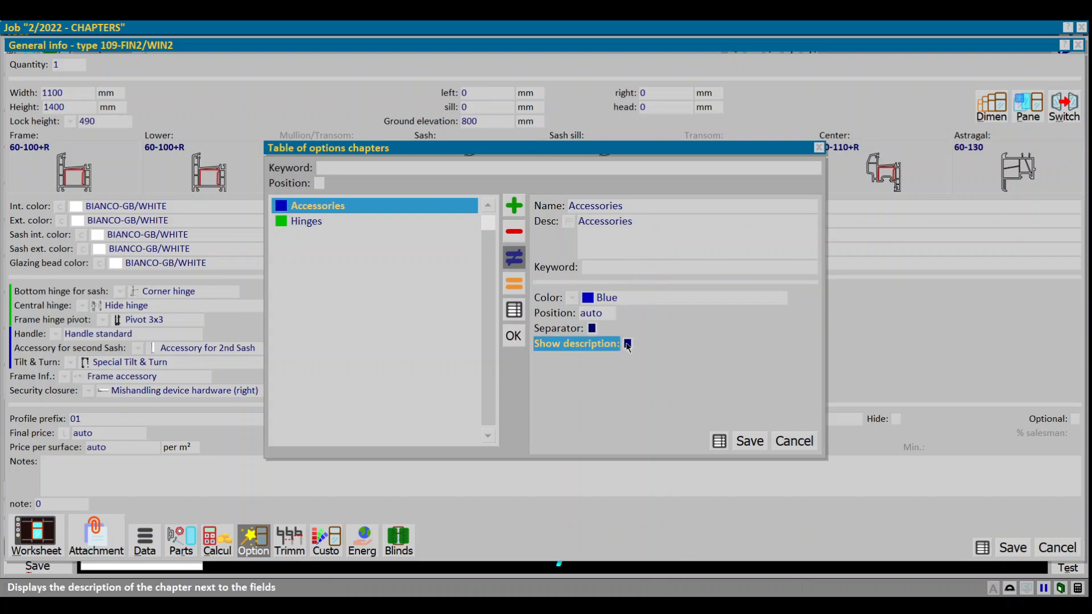
Step: Enable Separator and Show description for the Hinges chapter, save it and close the chapters table
click(317, 209)
click(307, 221)
click(607, 340)
click(593, 329)
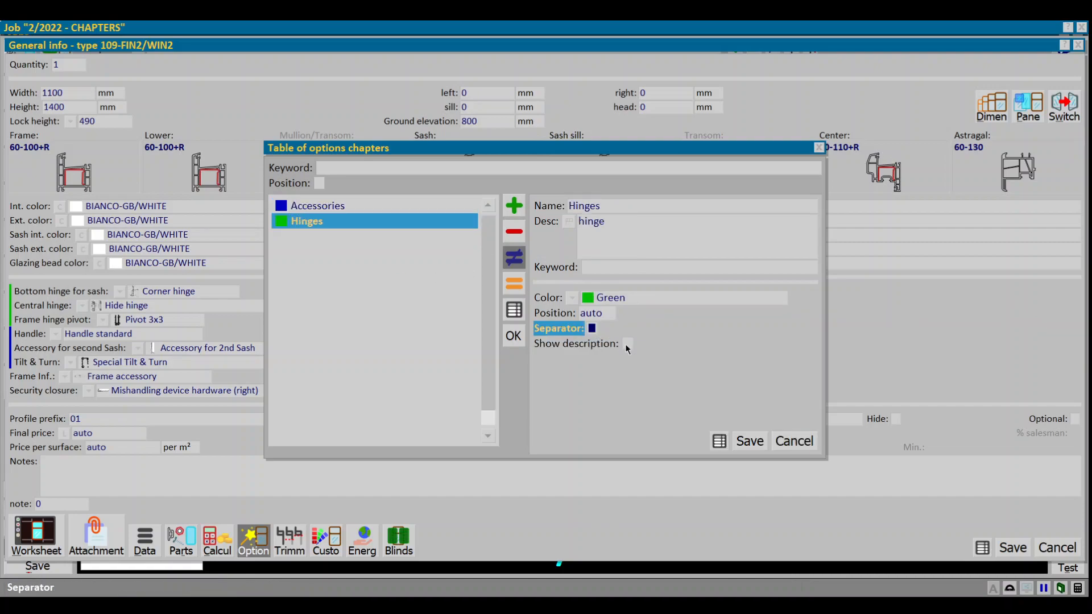
click(627, 343)
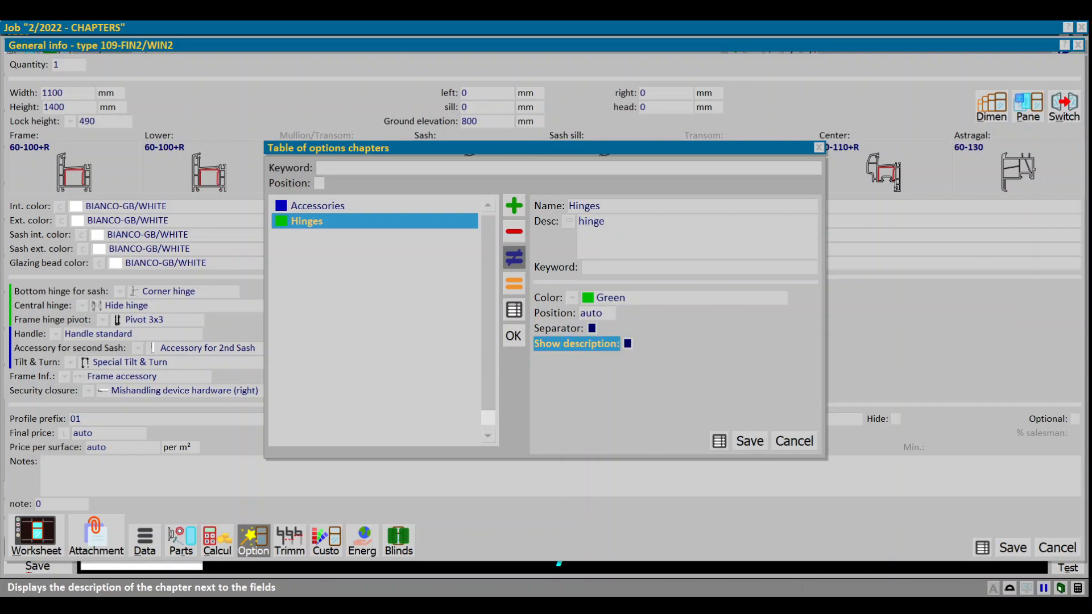
click(750, 441)
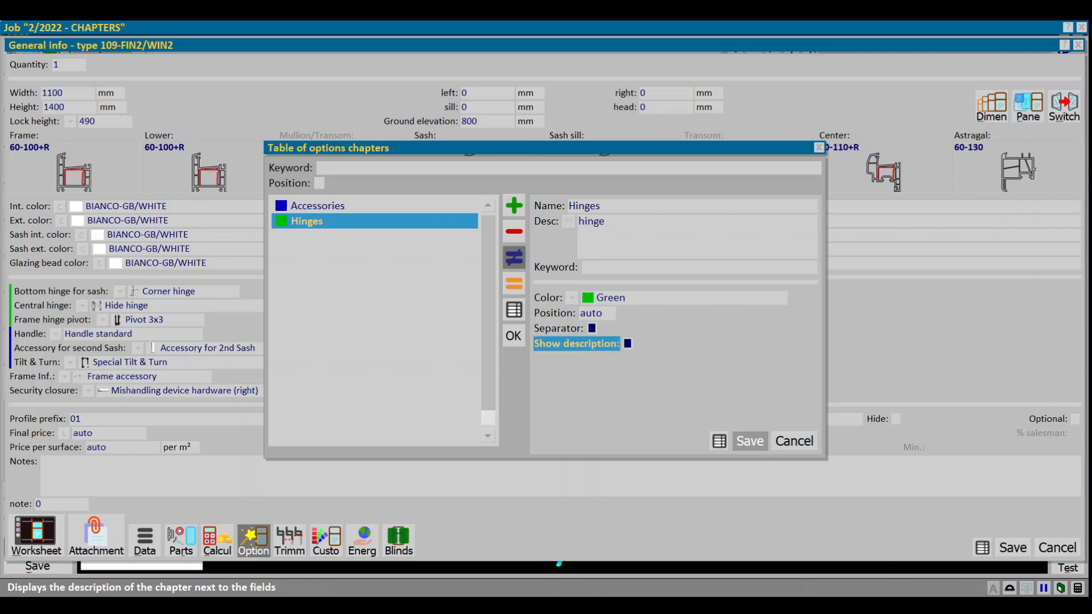
click(513, 337)
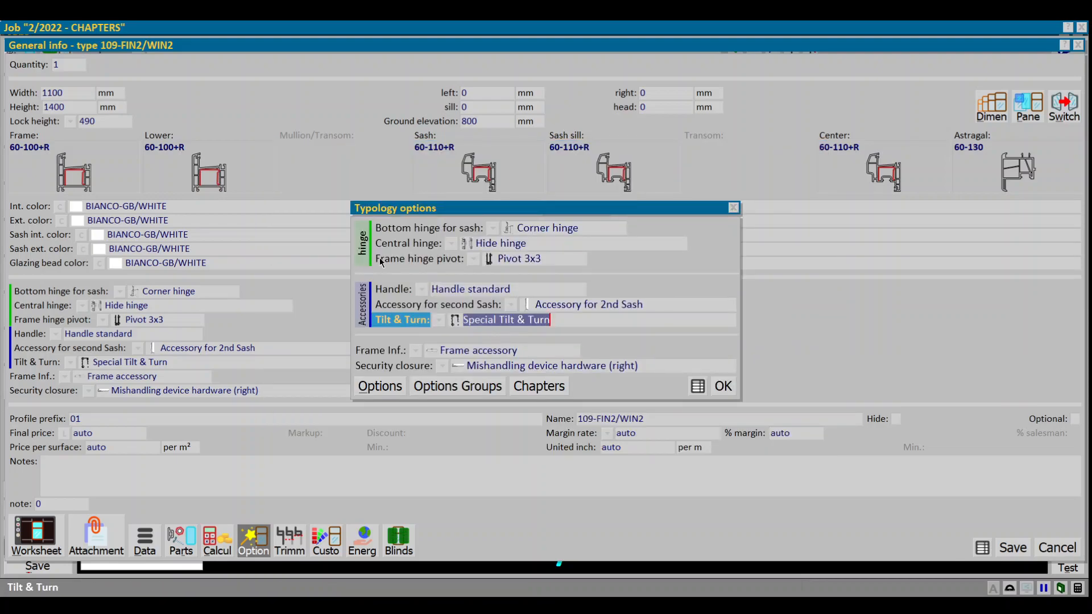
Step: Set the Accessories chapter's position to 1 in the options chapters table
click(390, 248)
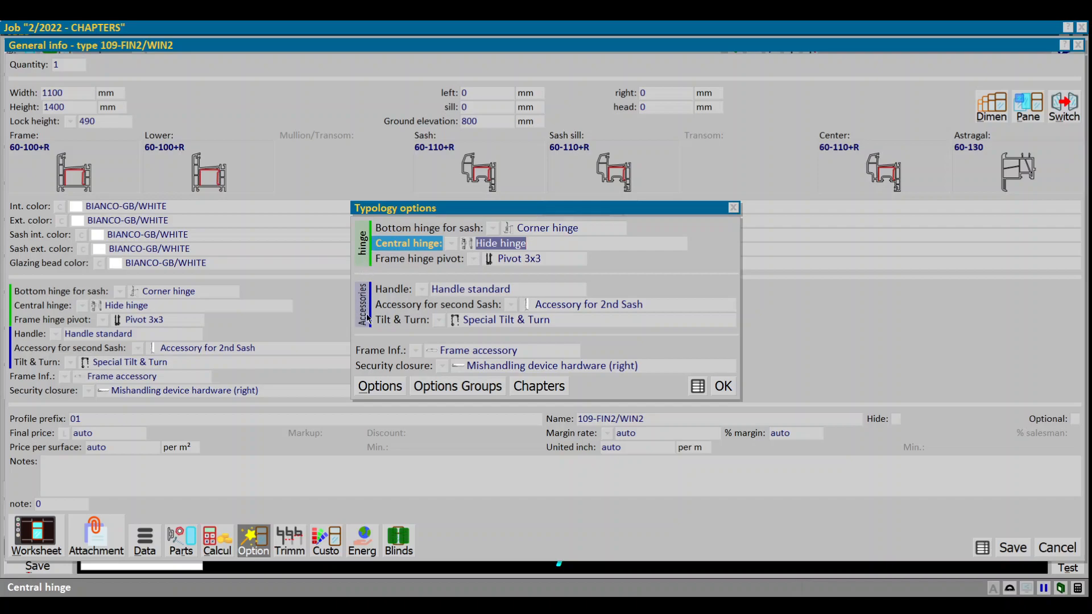
click(538, 387)
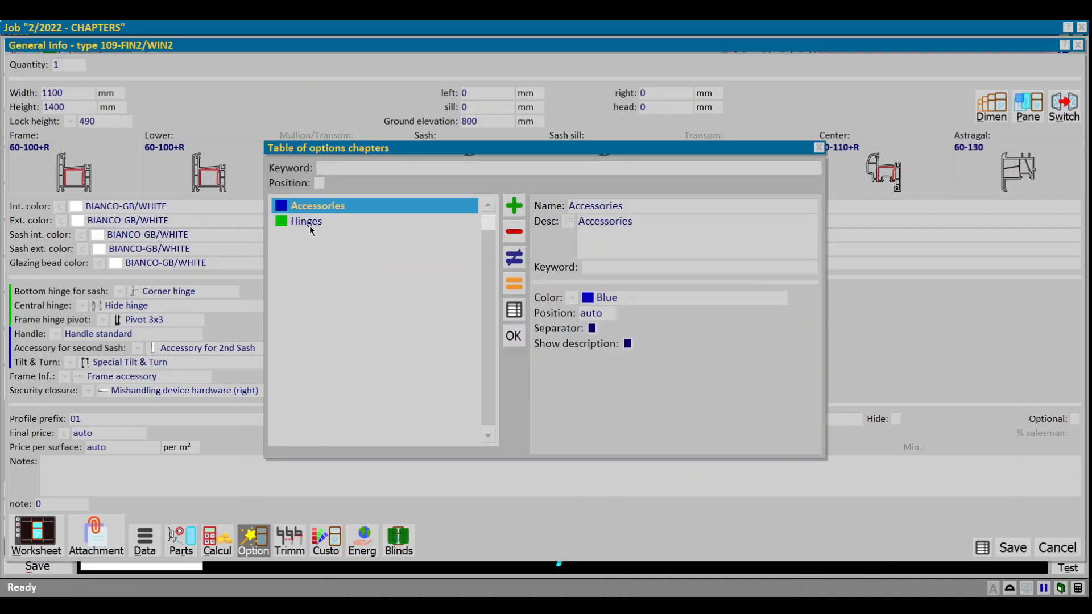
double_click(336, 209)
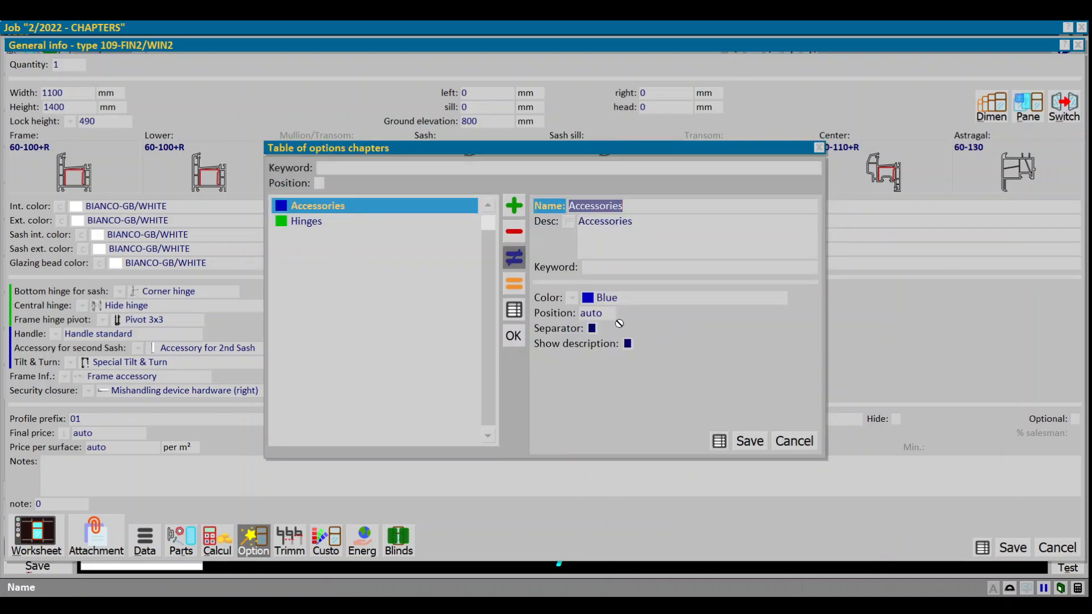
click(602, 314)
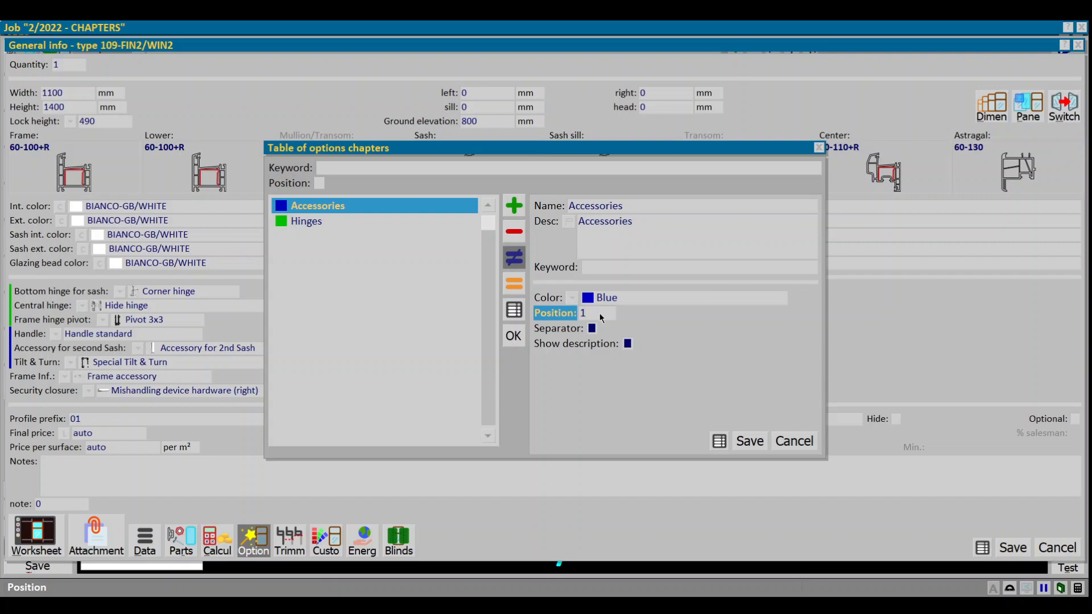
key(Return)
Step: Set the Hinges chapter's position to 2 and close the chapters table and typology options
key(Down)
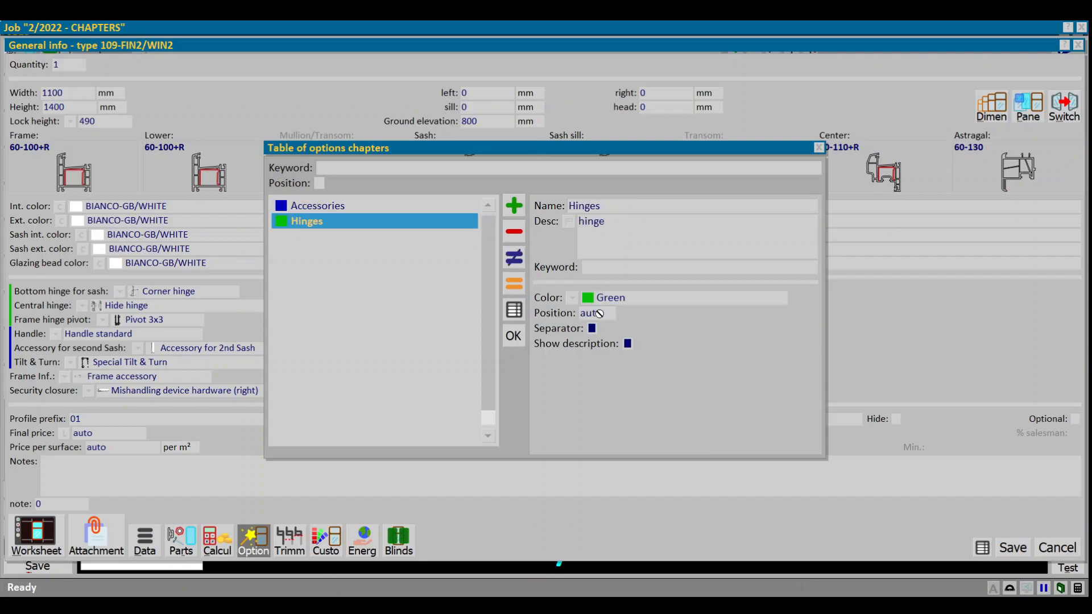
key(Return)
click(591, 317)
text(2)
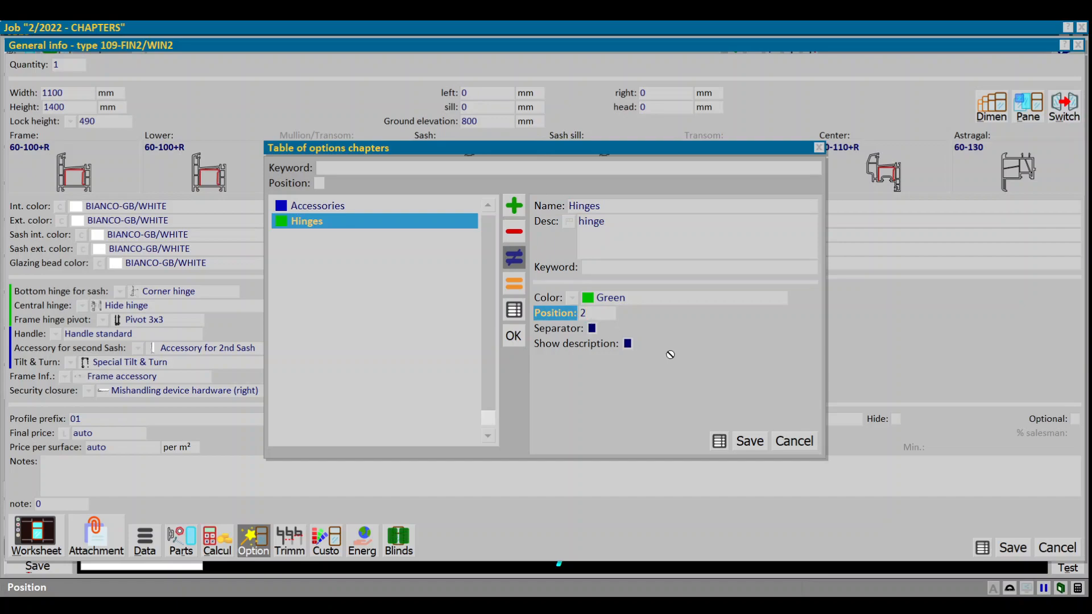
key(Return)
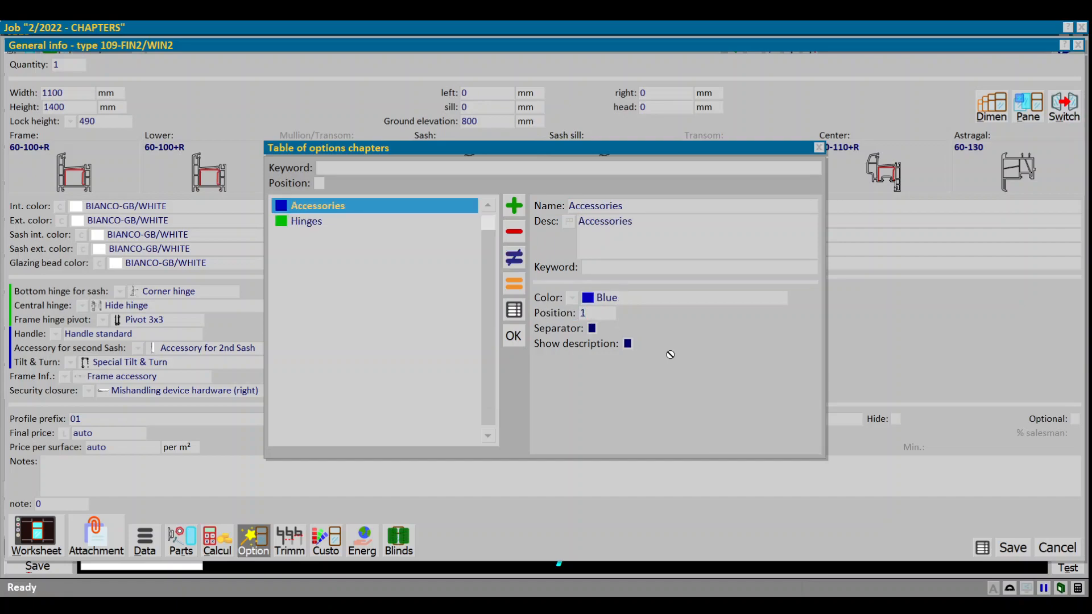
key(Return)
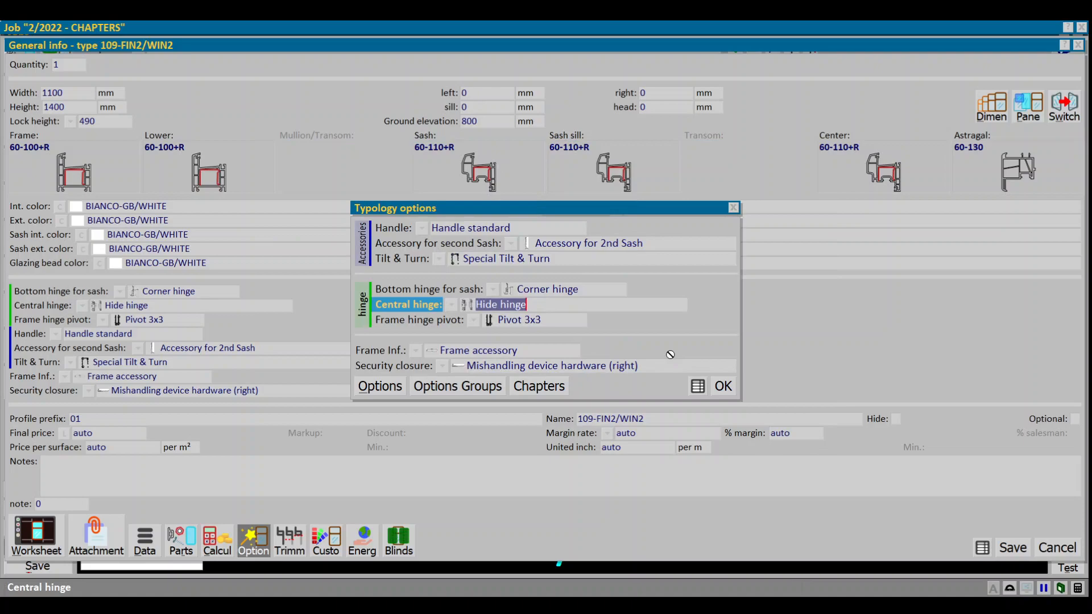
key(Return)
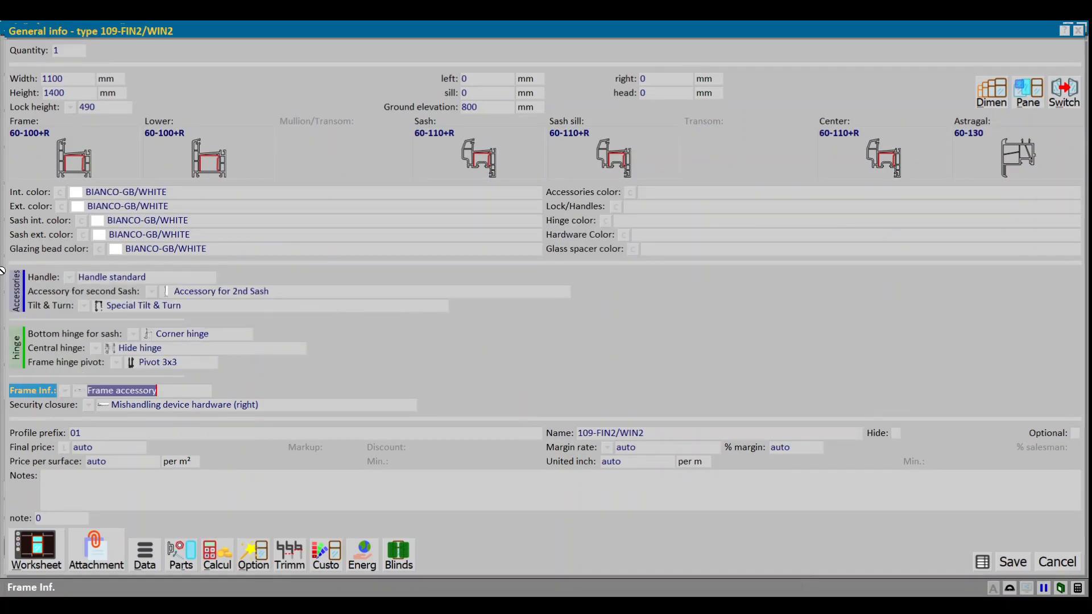